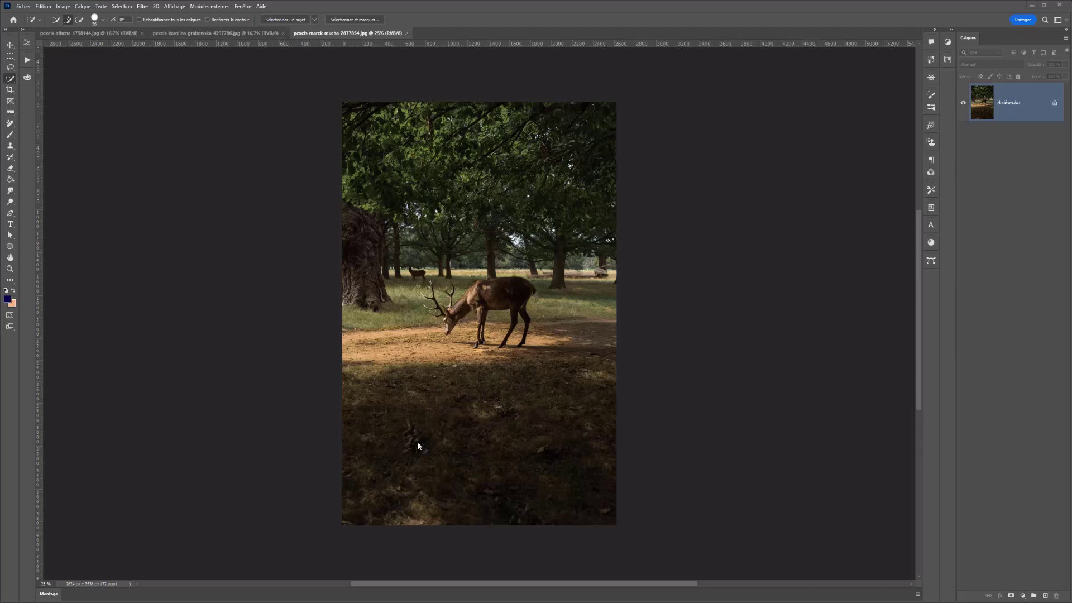
Look through the open apricot and road photos, and return to the deer photo
{"action": "left_click", "coordinate": [228, 33]}
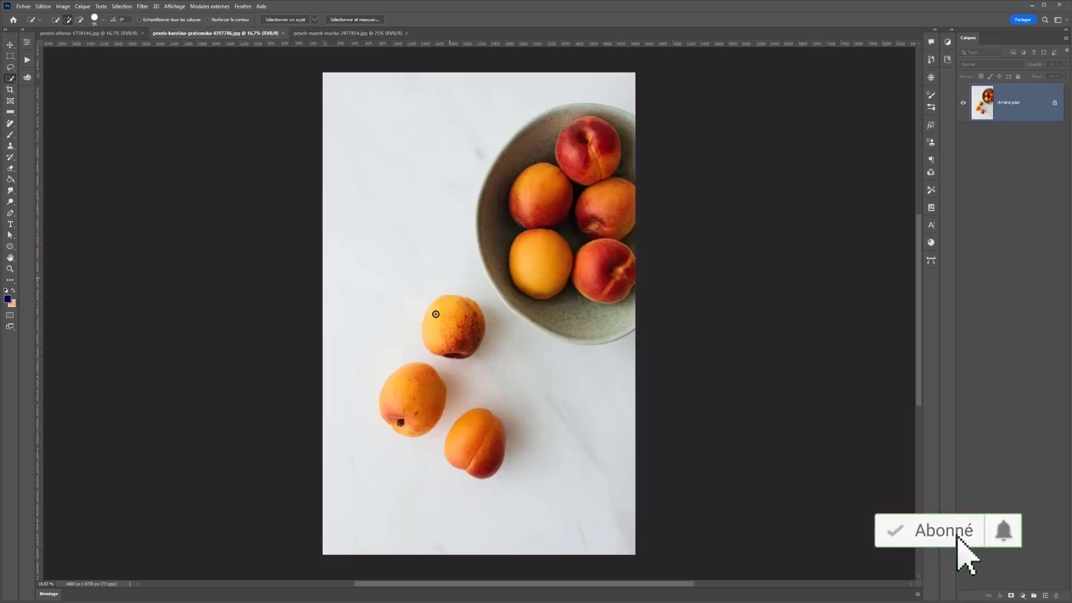
{"action": "left_click", "coordinate": [114, 32]}
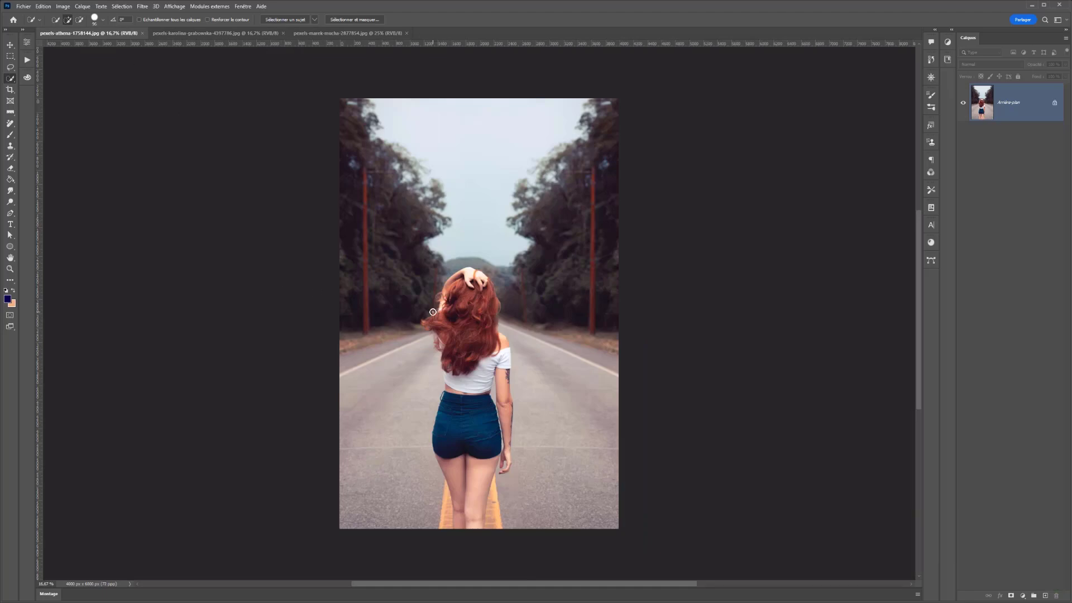
{"action": "left_click", "coordinate": [334, 33]}
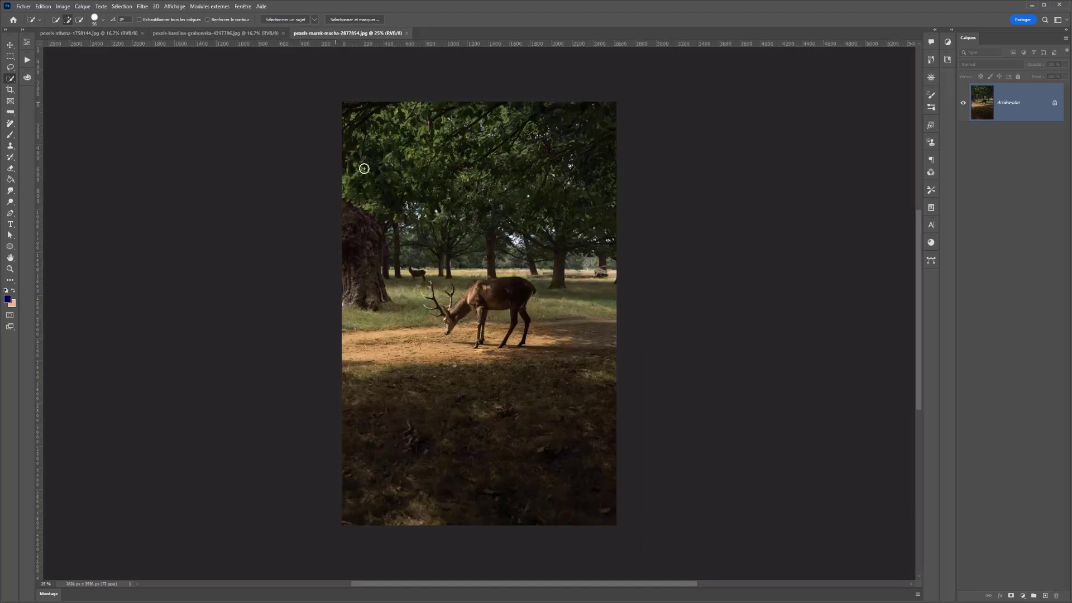
Try to select the deer by painting over its back with the Quick Selection tool, and clear the selection
{"action": "scroll", "coordinate": [495, 319], "scroll_direction": "up", "scroll_amount": 3}
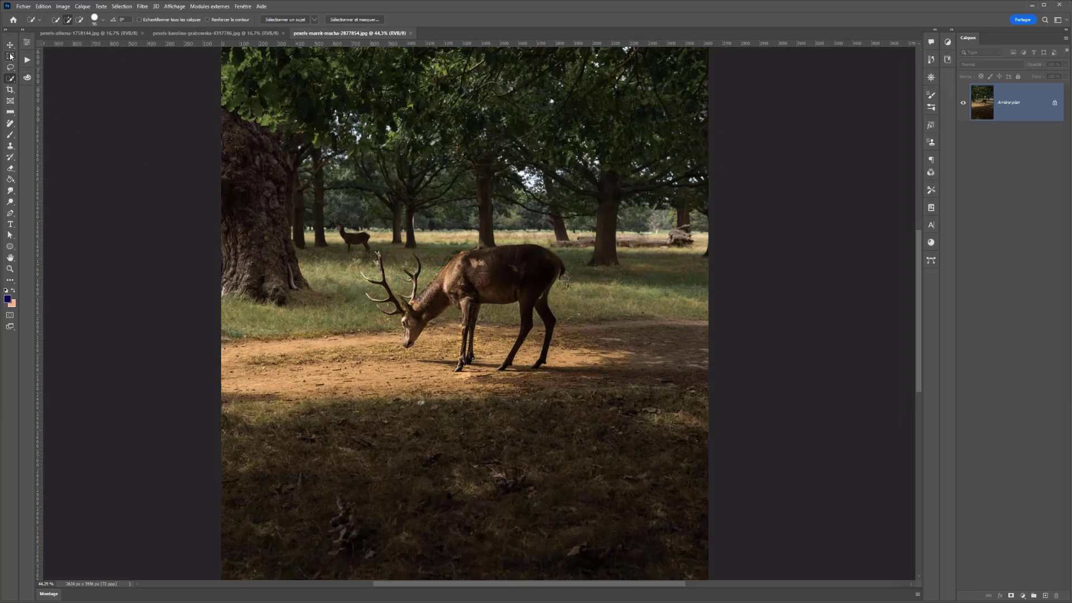
{"action": "right_click", "coordinate": [6, 81]}
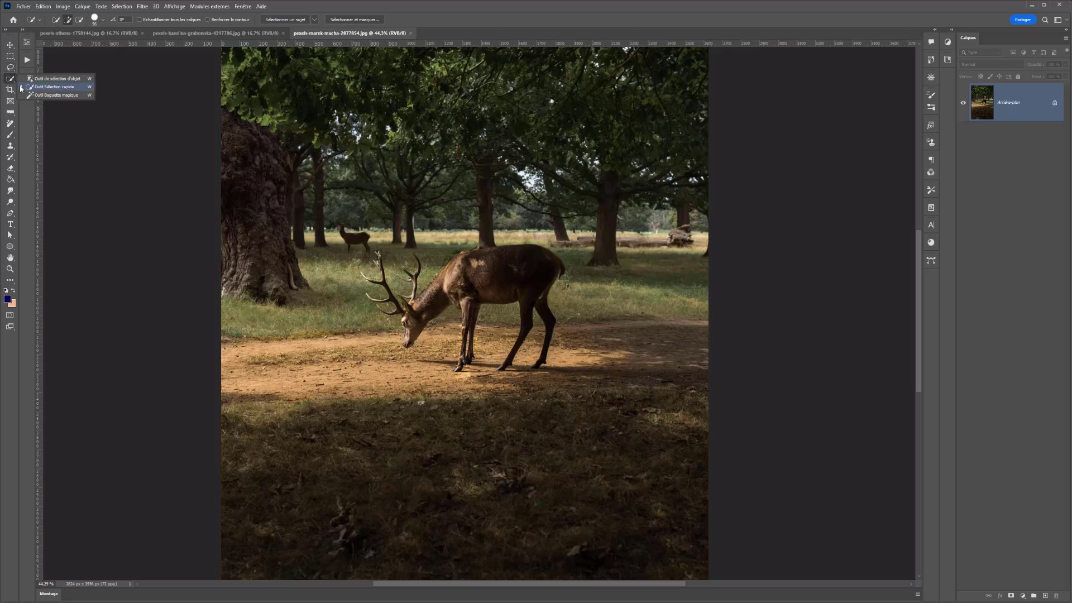
{"action": "left_click", "coordinate": [53, 86]}
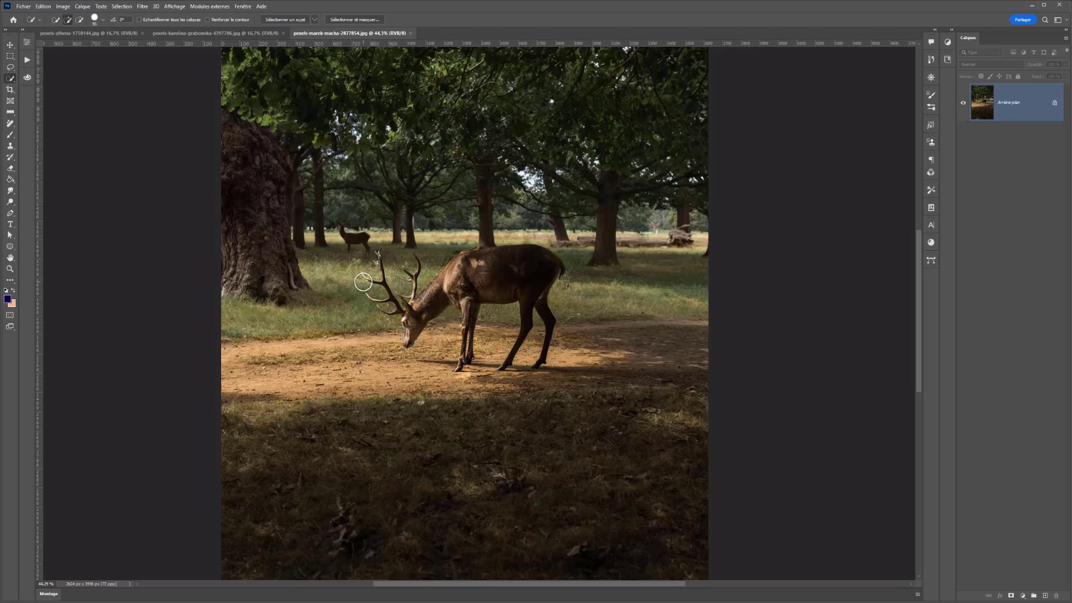
{"action": "mouse_move", "coordinate": [479, 271]}
{"action": "left_mouse_down"}
{"action": "mouse_move", "coordinate": [508, 271]}
{"action": "mouse_move", "coordinate": [476, 270]}
{"action": "mouse_move", "coordinate": [416, 313]}
{"action": "mouse_move", "coordinate": [448, 272]}
{"action": "left_mouse_up"}
{"action": "key", "text": "ctrl+z"}
{"action": "key", "text": "ctrl+d"}
Set Select Subject to Cloud (detailed results) and use it to select the deer automatically
{"action": "left_click", "coordinate": [315, 21]}
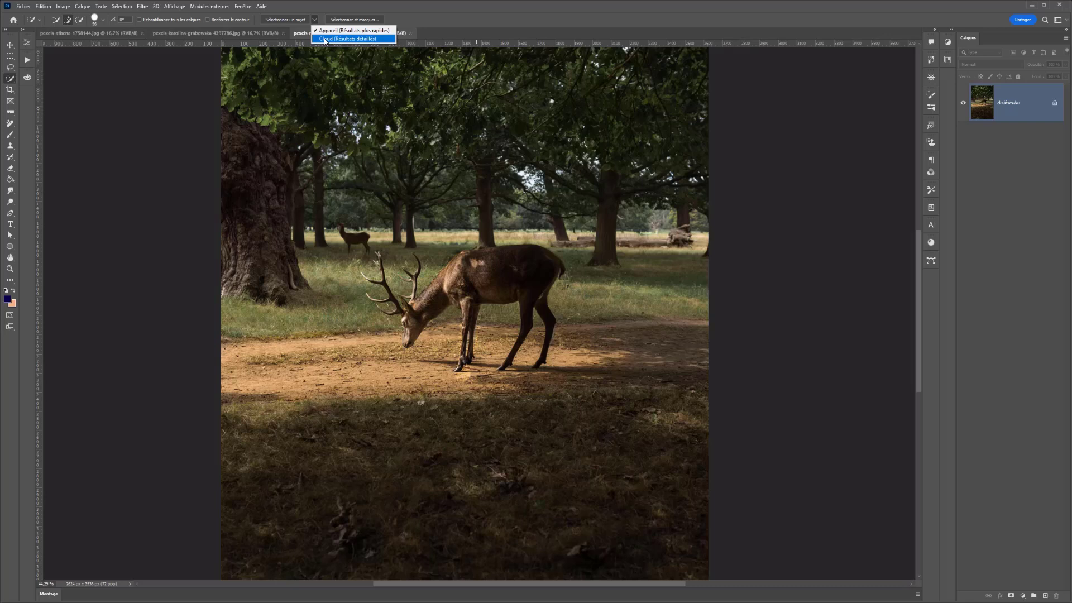
{"action": "left_click", "coordinate": [326, 39]}
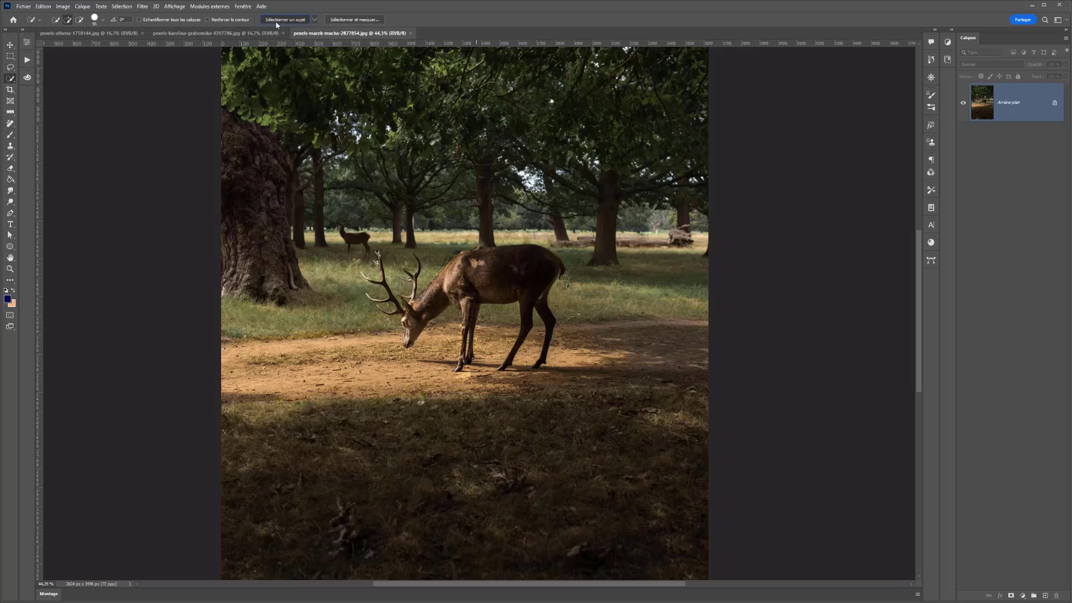
{"action": "left_click", "coordinate": [276, 21]}
{"action": "scroll", "coordinate": [402, 305], "scroll_direction": "up", "scroll_amount": 6}
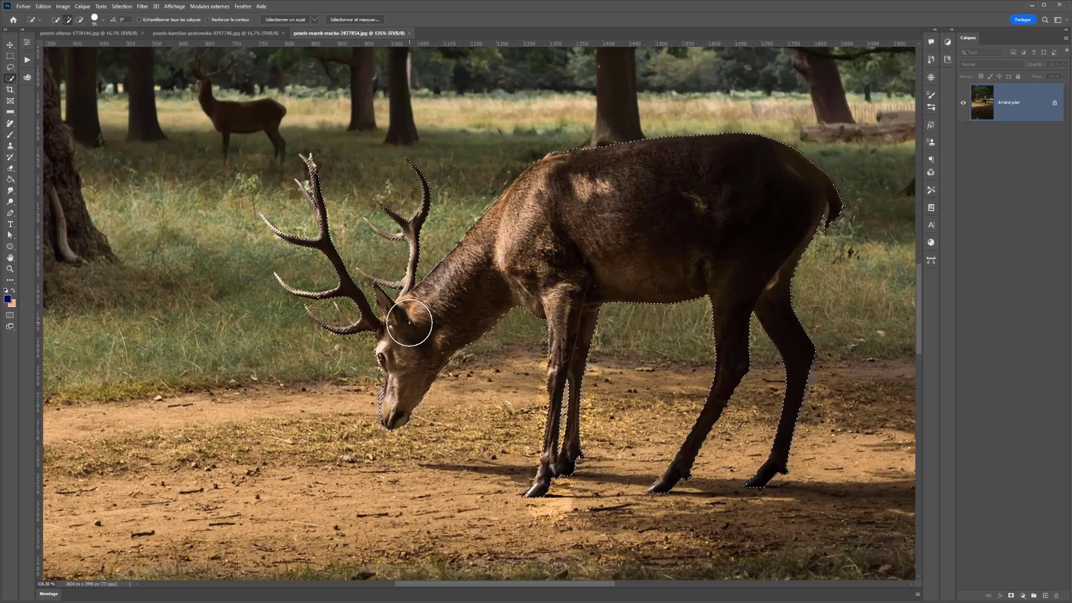
{"action": "scroll", "coordinate": [626, 397], "scroll_direction": "up", "scroll_amount": 3}
{"action": "scroll", "coordinate": [493, 328], "scroll_direction": "down", "scroll_amount": 4}
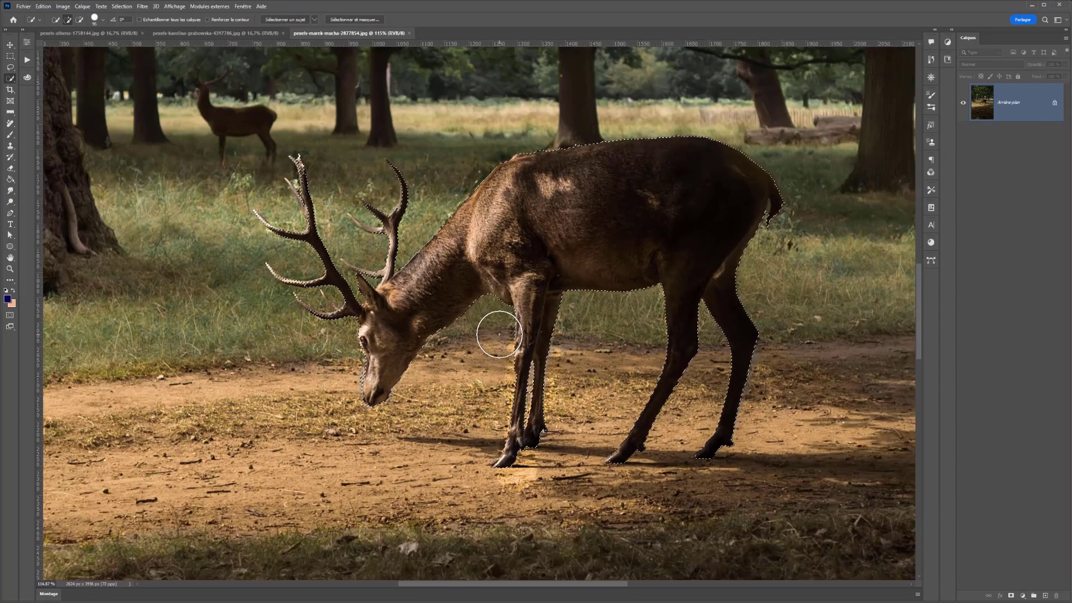
{"action": "scroll", "coordinate": [498, 334], "scroll_direction": "up", "scroll_amount": 1}
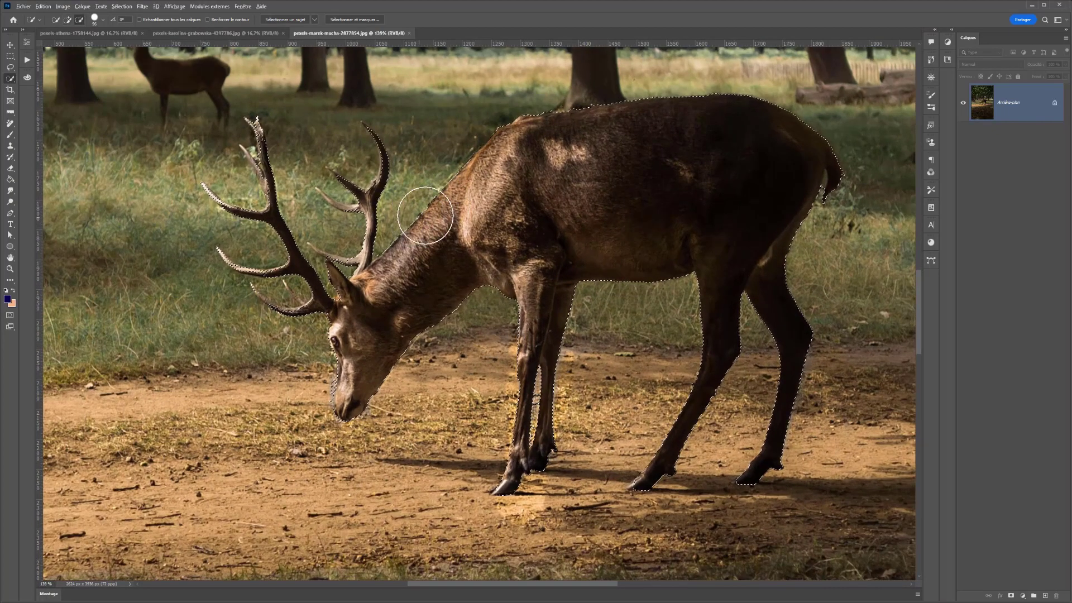
Exclude the gap beside the deer's tail with a smaller Quick Selection brush and refine the selection around the antlers
{"action": "left_click_drag", "start_coordinate": [557, 194], "coordinate": [531, 186]}
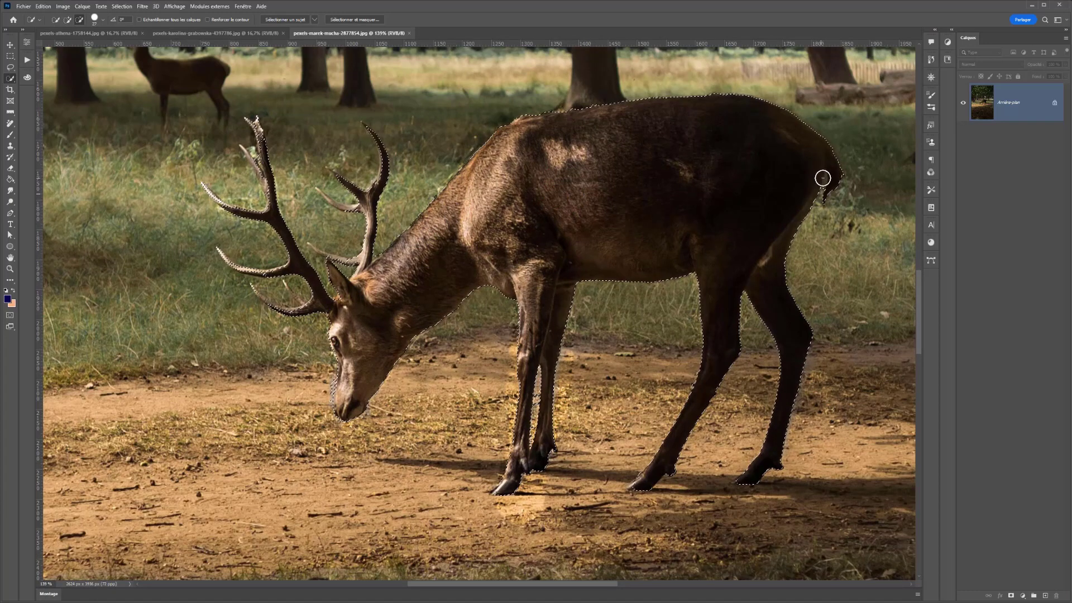
{"action": "left_click_drag", "start_coordinate": [824, 177], "coordinate": [826, 177]}
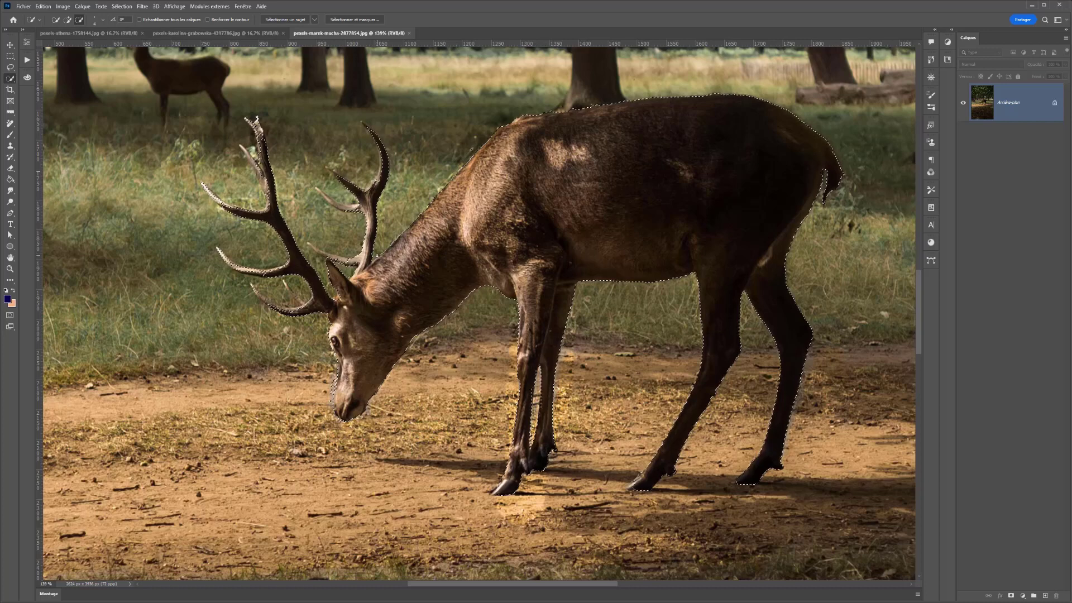
{"action": "key", "text": "alt"}
{"action": "key", "text": "alt"}
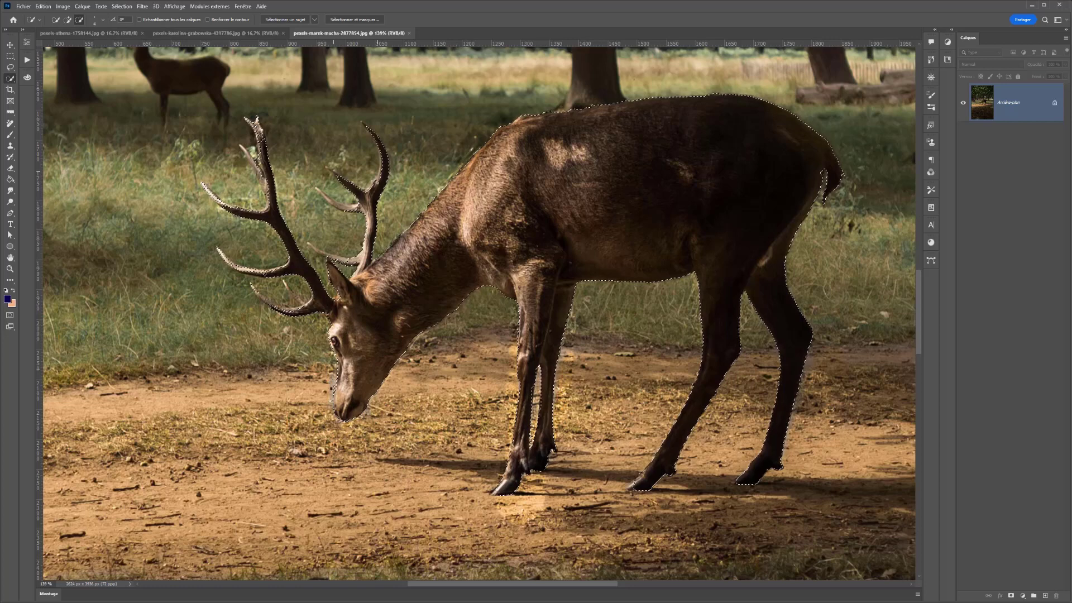
{"action": "key", "text": "alt"}
{"action": "key", "text": "alt"}
{"action": "key", "text": "alt"}
{"action": "key", "text": "alt"}
{"action": "key", "text": "alt"}
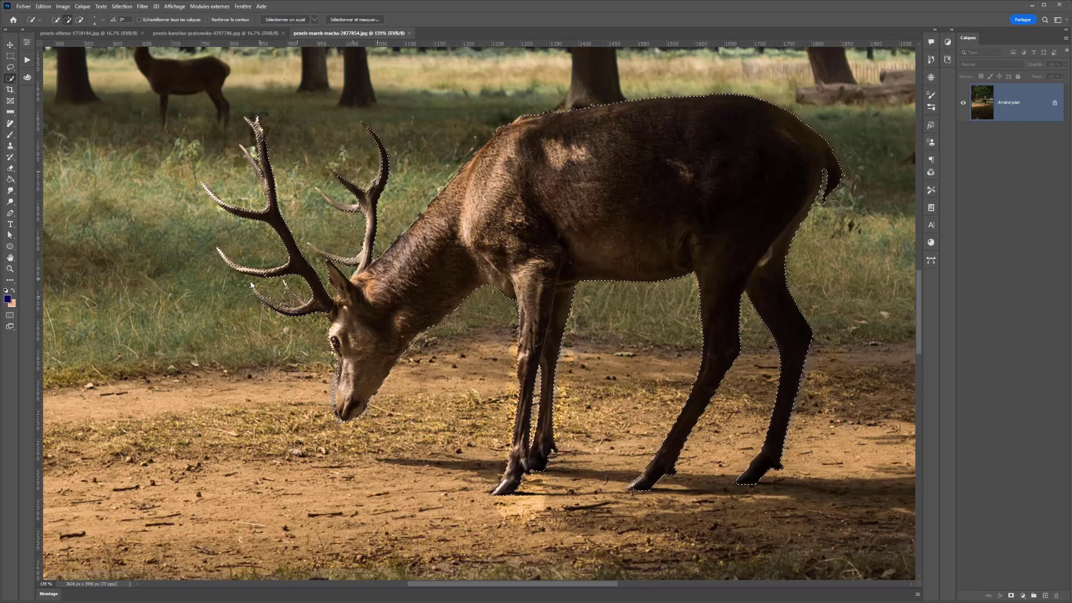
{"action": "key", "text": "alt"}
{"action": "key", "text": "alt"}
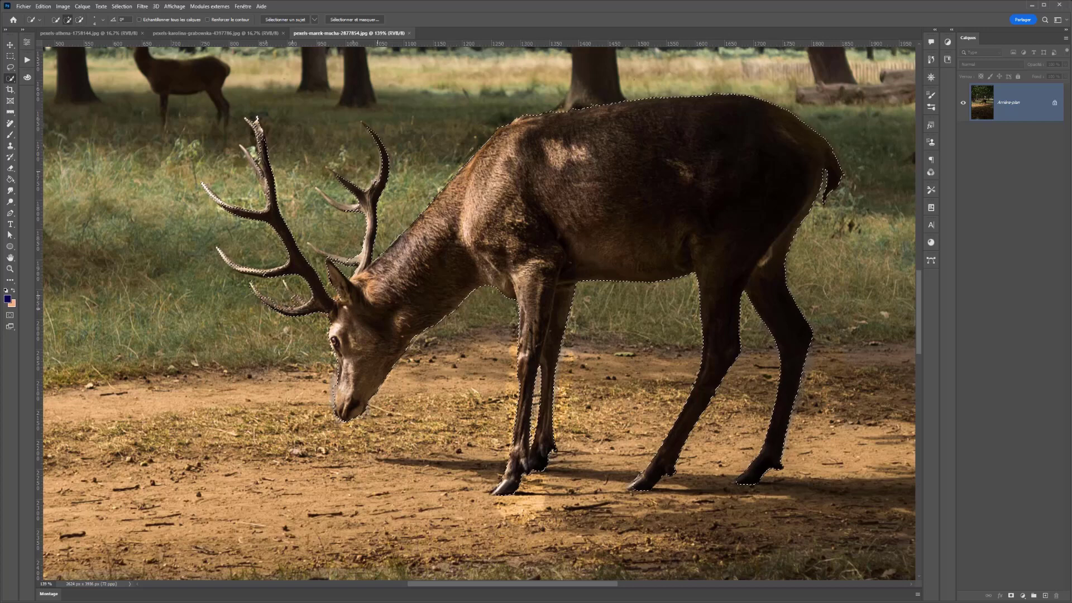
{"action": "key", "text": "alt"}
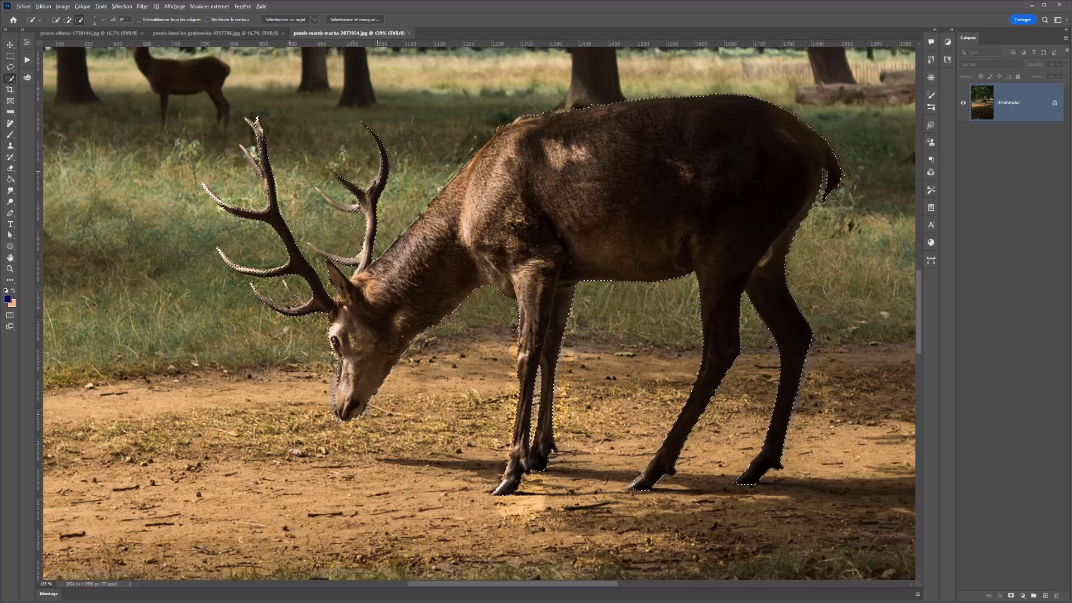
{"action": "key", "text": "alt"}
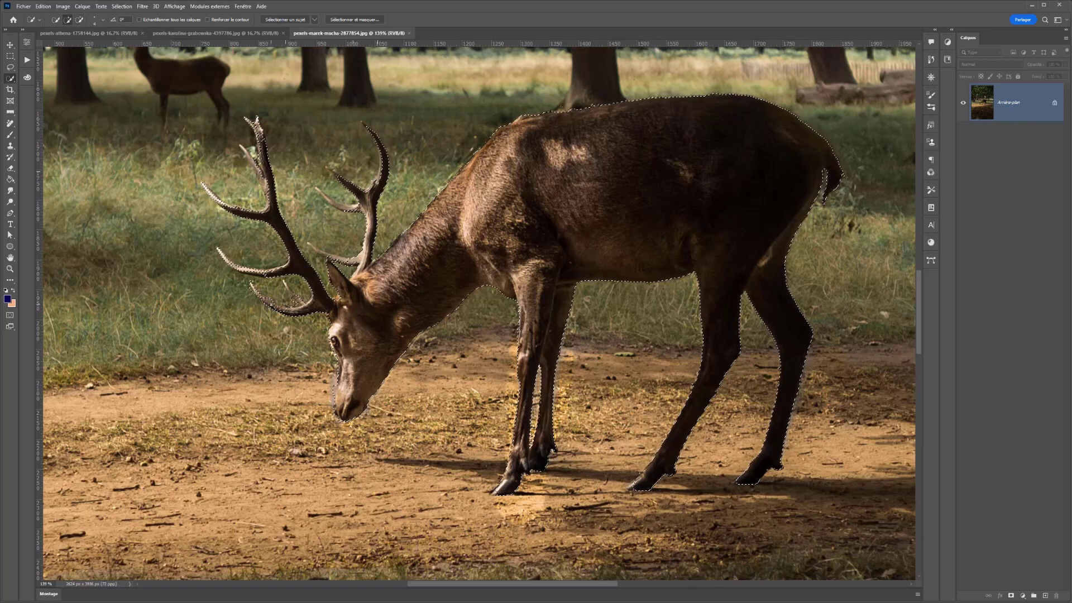
{"action": "scroll", "coordinate": [286, 302], "scroll_direction": "down", "scroll_amount": 1}
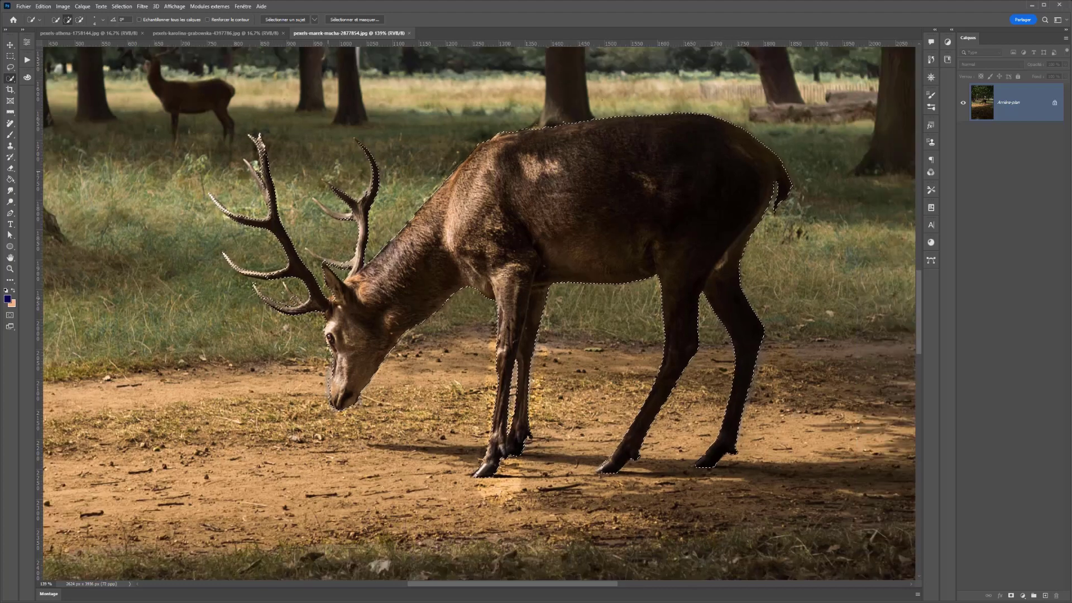
{"action": "scroll", "coordinate": [285, 299], "scroll_direction": "up", "scroll_amount": 1}
{"action": "scroll", "coordinate": [284, 288], "scroll_direction": "down", "scroll_amount": 5}
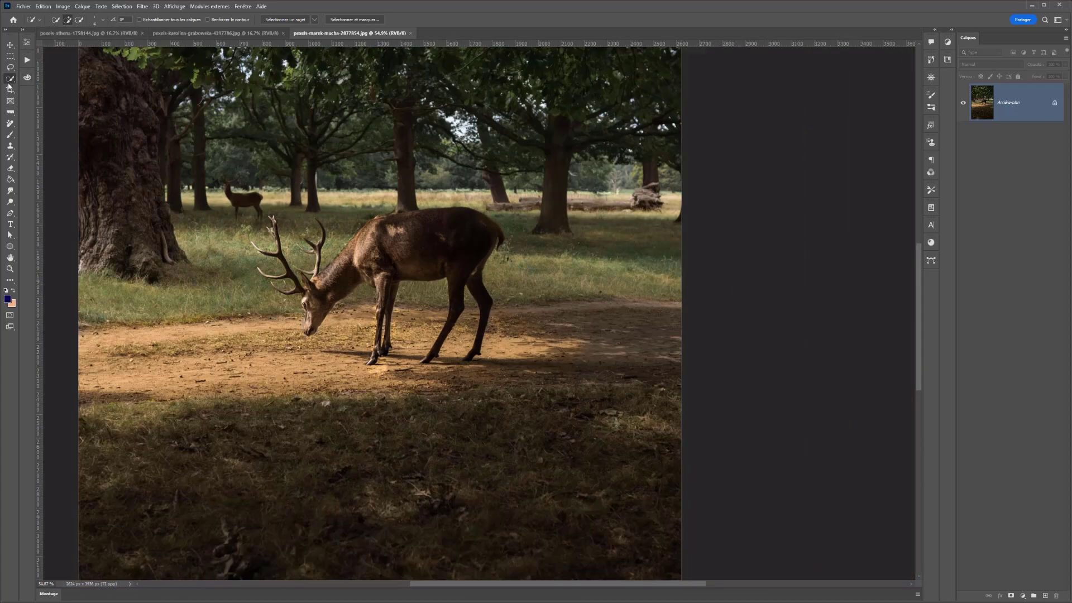
Select the large deer with the Object Selection tool in Lasso mode by tracing a loose outline around it
{"action": "right_click", "coordinate": [10, 79]}
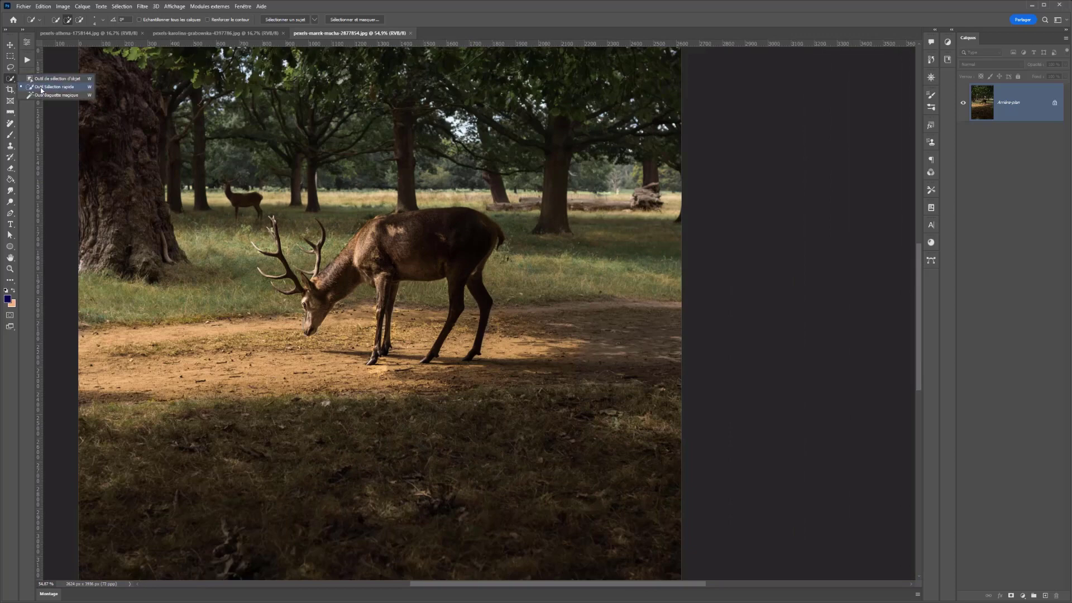
{"action": "left_click", "coordinate": [47, 80]}
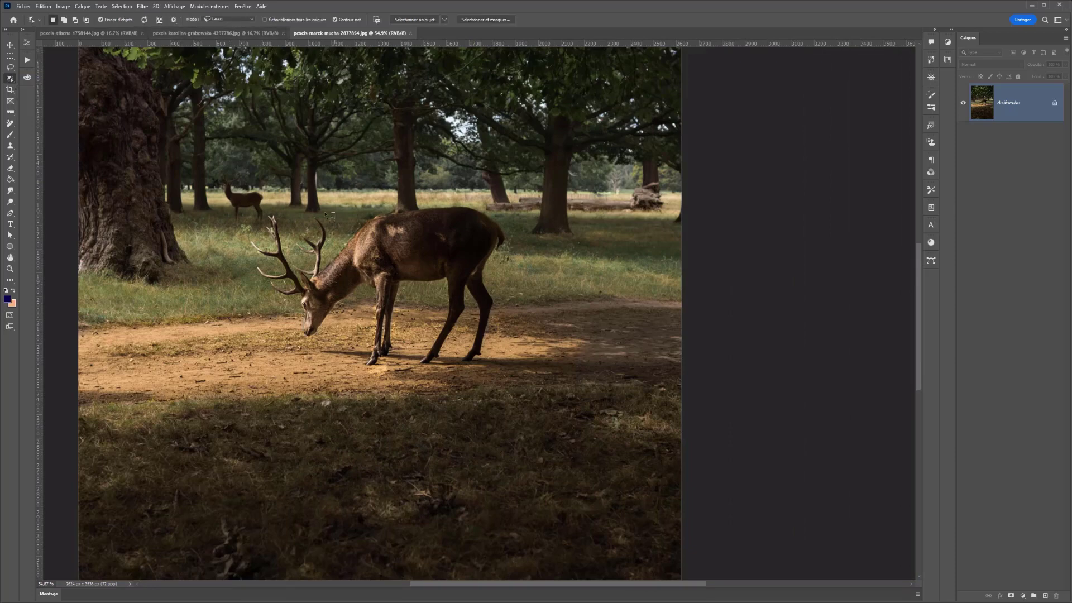
{"action": "mouse_move", "coordinate": [250, 227]}
{"action": "left_mouse_down"}
{"action": "mouse_move", "coordinate": [249, 273]}
{"action": "mouse_move", "coordinate": [313, 355]}
{"action": "mouse_move", "coordinate": [346, 316]}
{"action": "mouse_move", "coordinate": [366, 311]}
{"action": "mouse_move", "coordinate": [361, 370]}
{"action": "mouse_move", "coordinate": [381, 371]}
{"action": "mouse_move", "coordinate": [394, 352]}
{"action": "mouse_move", "coordinate": [395, 288]}
{"action": "mouse_move", "coordinate": [441, 291]}
{"action": "mouse_move", "coordinate": [418, 362]}
{"action": "mouse_move", "coordinate": [428, 363]}
{"action": "left_mouse_up"}
{"action": "mouse_move", "coordinate": [497, 360]}
{"action": "left_mouse_down"}
{"action": "mouse_move", "coordinate": [514, 274]}
{"action": "mouse_move", "coordinate": [501, 208]}
{"action": "mouse_move", "coordinate": [441, 194]}
{"action": "mouse_move", "coordinate": [355, 208]}
{"action": "mouse_move", "coordinate": [334, 221]}
{"action": "mouse_move", "coordinate": [344, 243]}
{"action": "left_mouse_up"}
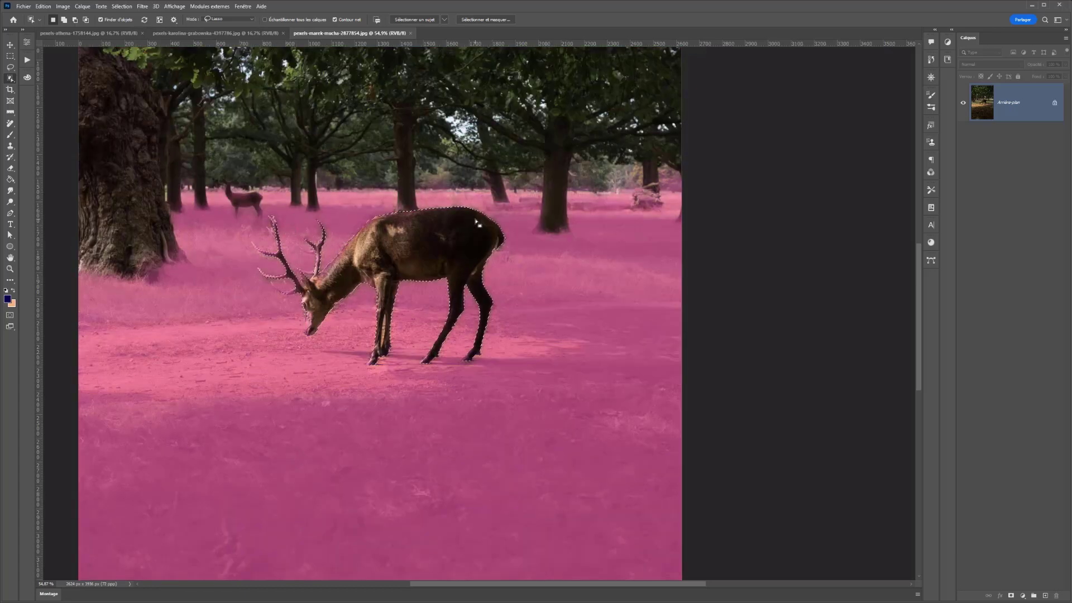
Add the missing lower and upper tines of the front antler to the object selection
{"action": "scroll", "coordinate": [295, 290], "scroll_direction": "up", "scroll_amount": 5}
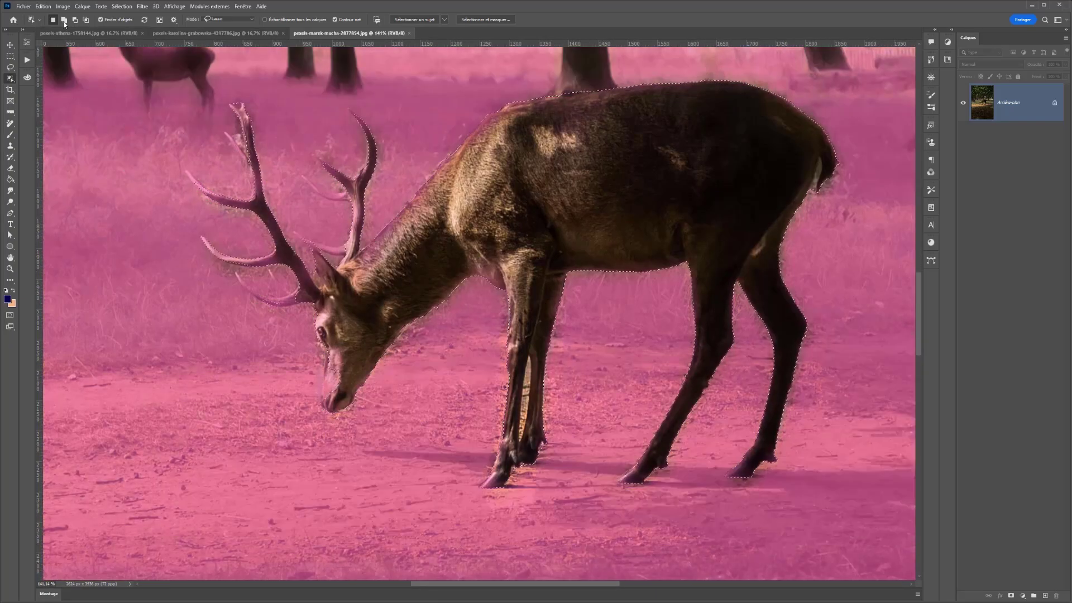
{"action": "left_click", "coordinate": [64, 20]}
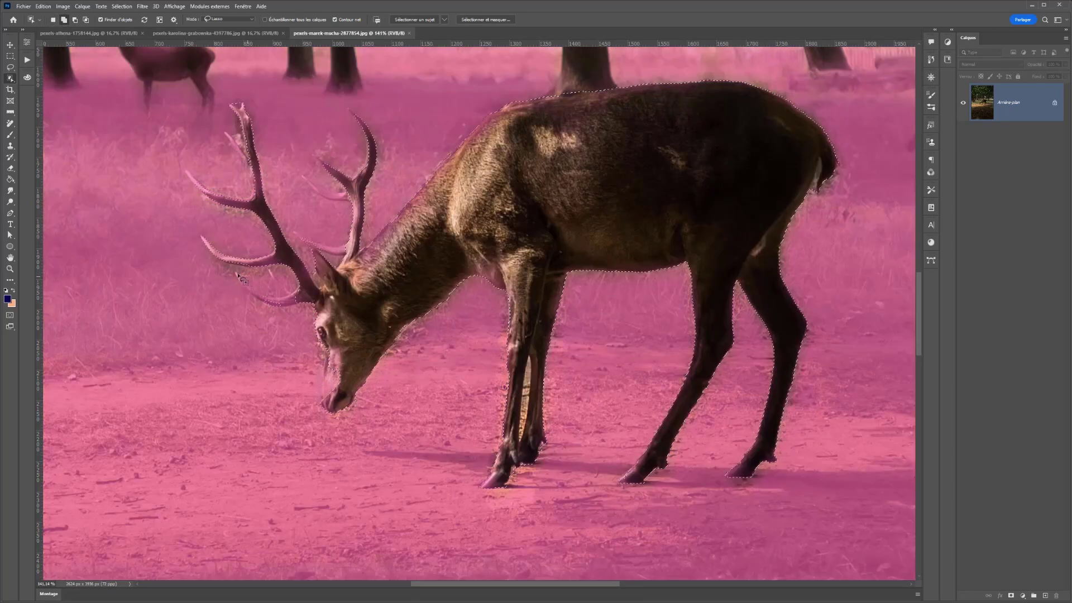
{"action": "mouse_move", "coordinate": [238, 276]}
{"action": "left_mouse_down"}
{"action": "mouse_move", "coordinate": [244, 304]}
{"action": "mouse_move", "coordinate": [270, 314]}
{"action": "mouse_move", "coordinate": [299, 306]}
{"action": "mouse_move", "coordinate": [271, 273]}
{"action": "left_mouse_up"}
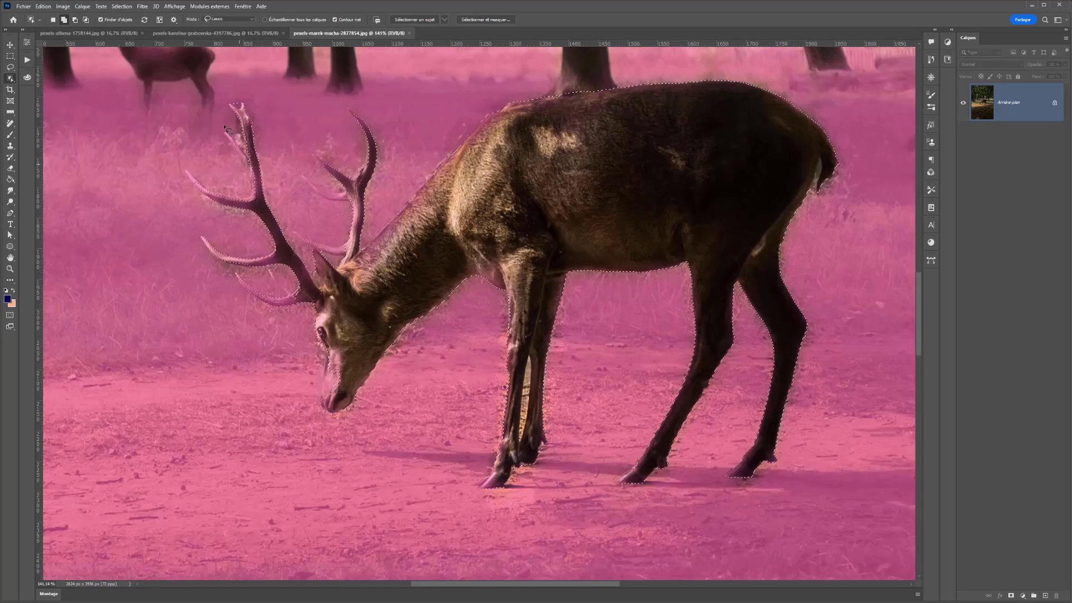
{"action": "mouse_move", "coordinate": [225, 126]}
{"action": "left_mouse_down"}
{"action": "mouse_move", "coordinate": [220, 148]}
{"action": "mouse_move", "coordinate": [249, 182]}
{"action": "left_mouse_up"}
{"action": "left_click_drag", "start_coordinate": [243, 137], "coordinate": [242, 134]}
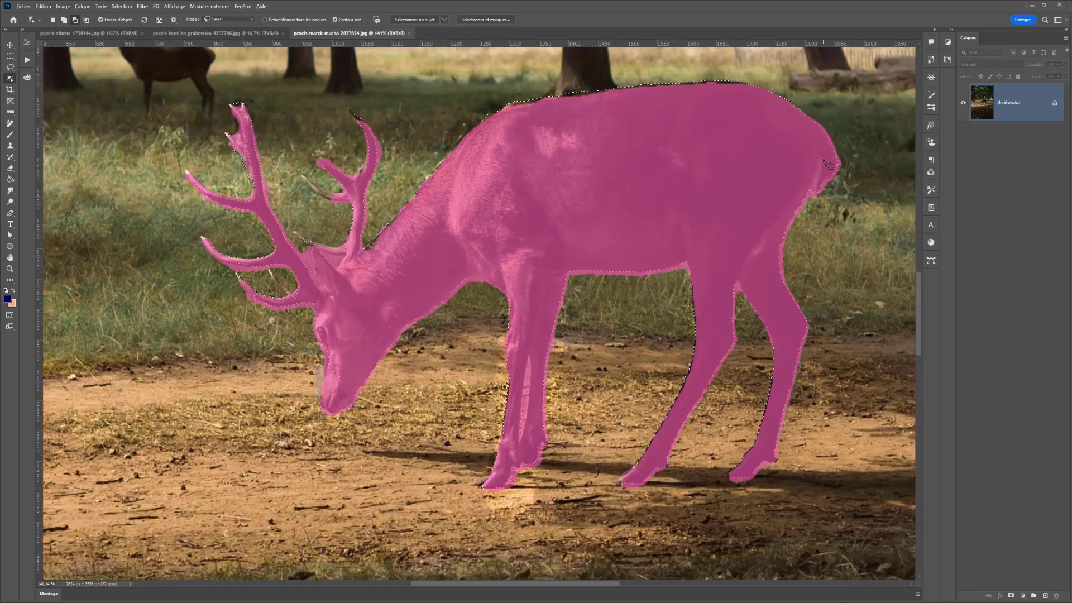
Subtract the background gap beside the tail from the selection and add the missing tines of the rear antler
{"action": "left_click_drag", "start_coordinate": [813, 197], "coordinate": [830, 160]}
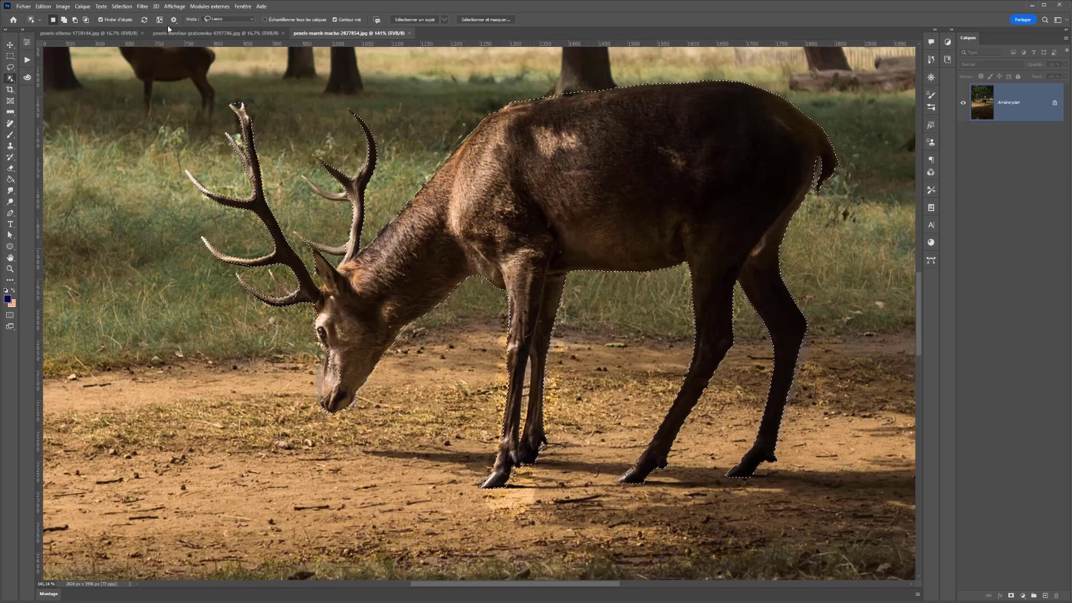
{"action": "key", "text": "shift"}
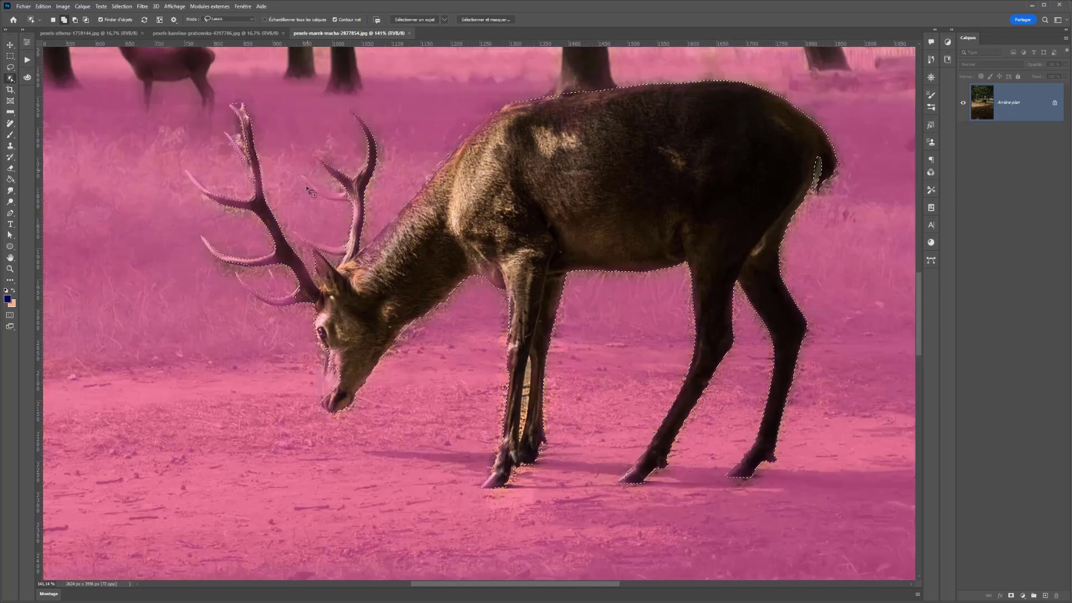
{"action": "left_click_drag", "start_coordinate": [354, 194], "coordinate": [327, 177]}
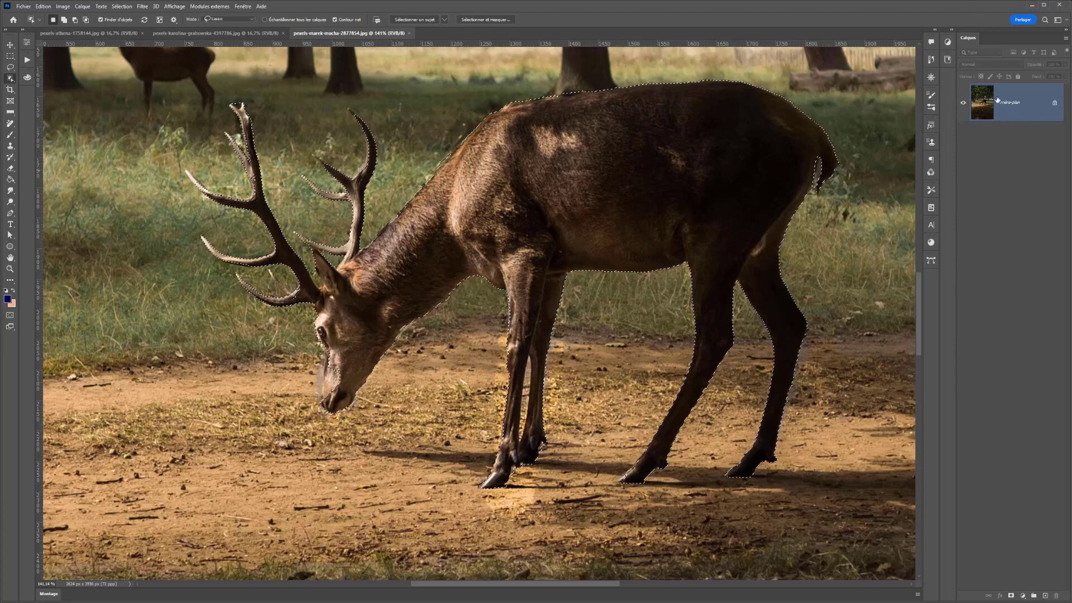
Add the missing edge of the deer's muzzle to the selection and isolate the deer with a layer mask
{"action": "left_click", "coordinate": [1011, 595]}
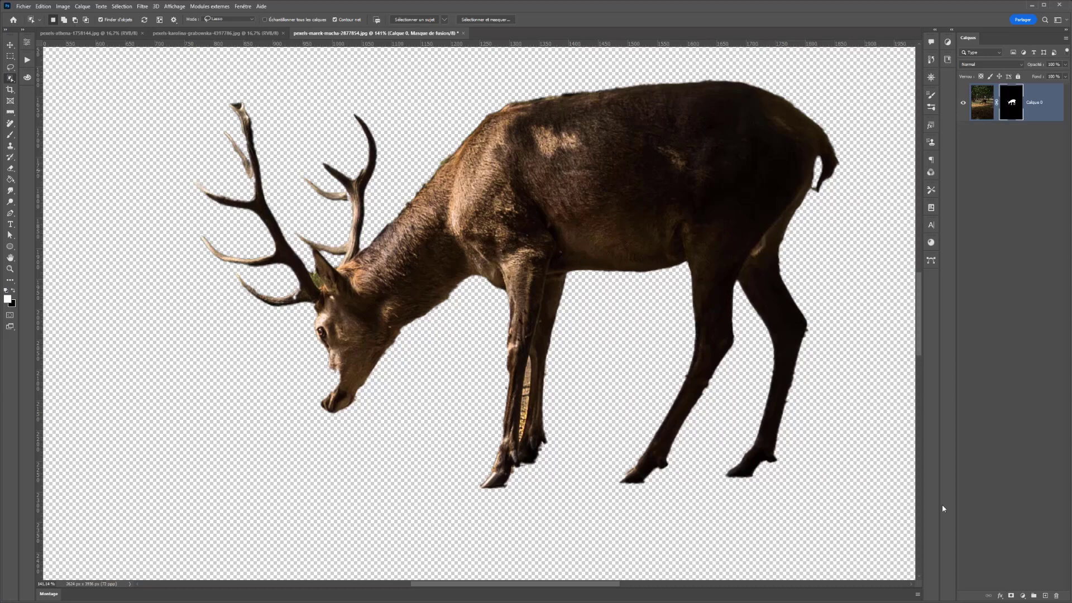
{"action": "key", "text": "ctrl+z"}
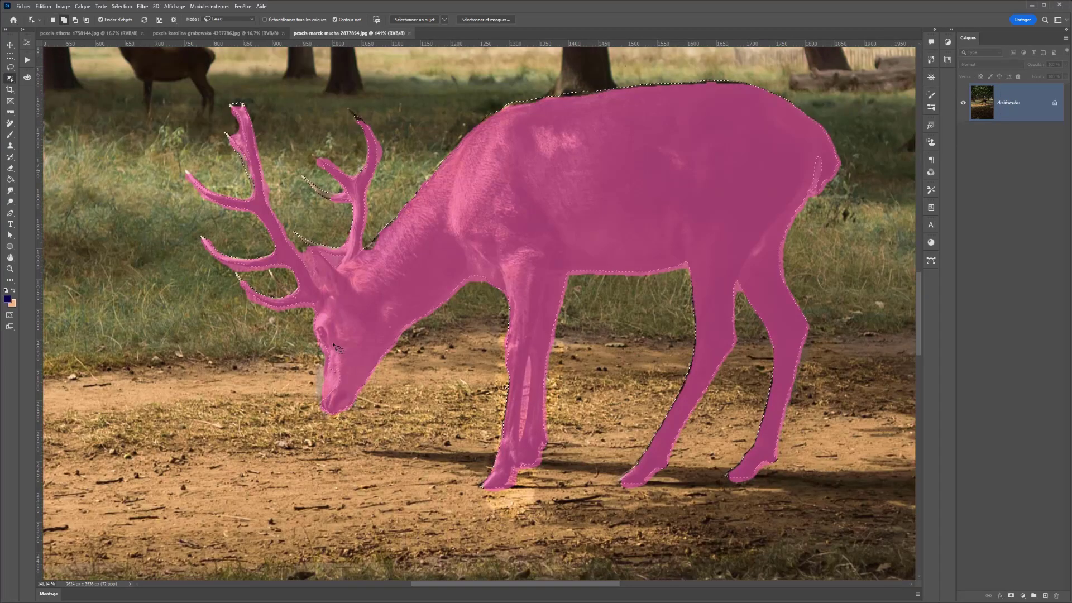
{"action": "mouse_move", "coordinate": [329, 347]}
{"action": "left_mouse_down"}
{"action": "mouse_move", "coordinate": [321, 394]}
{"action": "mouse_move", "coordinate": [335, 407]}
{"action": "mouse_move", "coordinate": [354, 372]}
{"action": "left_mouse_up"}
{"action": "key", "text": "q"}
{"action": "key", "text": "q"}
{"action": "left_click", "coordinate": [1011, 595]}
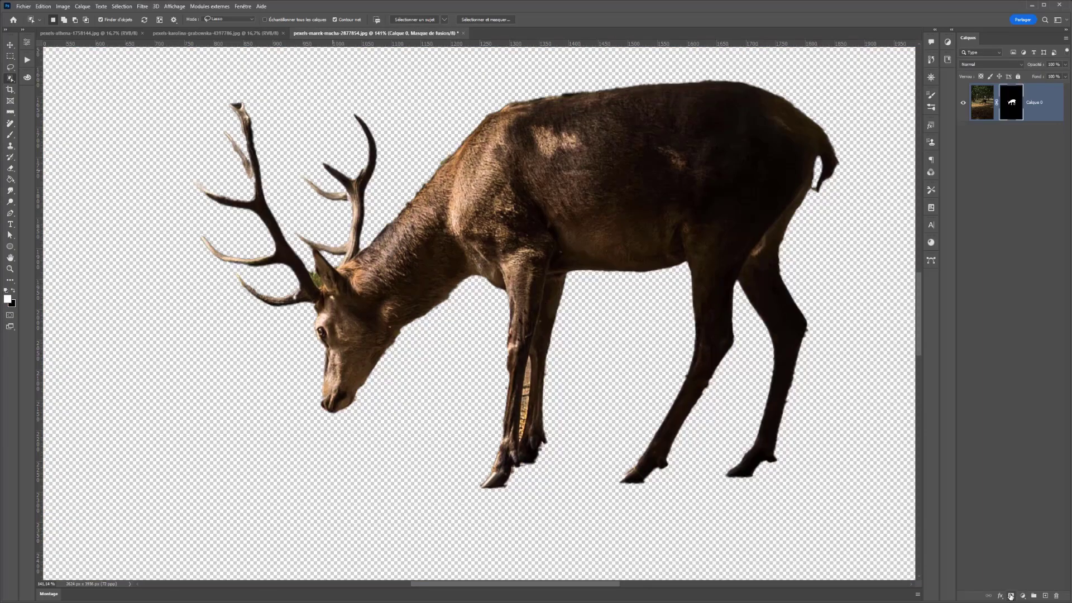
{"action": "scroll", "coordinate": [576, 295], "scroll_direction": "down", "scroll_amount": 5}
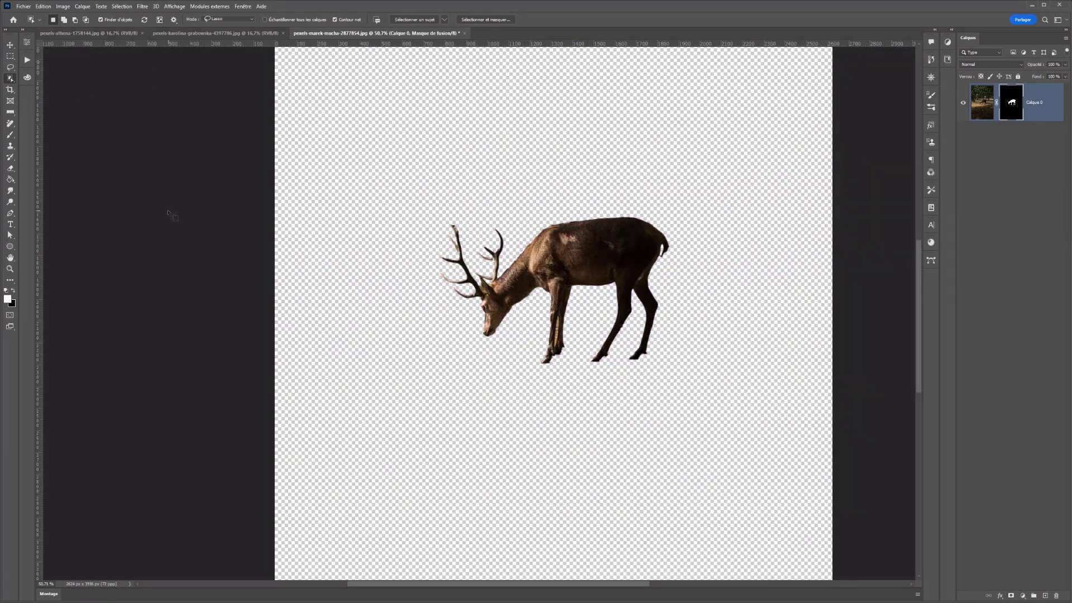
{"action": "scroll", "coordinate": [169, 223], "scroll_direction": "down", "scroll_amount": 4}
{"action": "scroll", "coordinate": [170, 229], "scroll_direction": "up", "scroll_amount": 3}
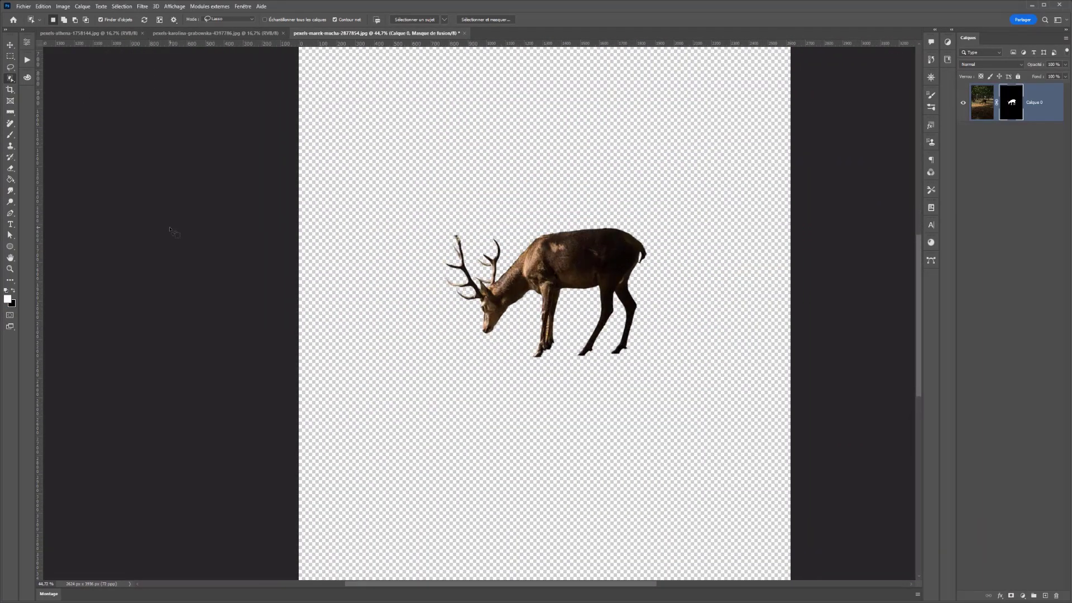
Close the deer photo without saving it and switch to the photo of the peaches
{"action": "key", "text": "ctrl+w"}
{"action": "left_click", "coordinate": [546, 224]}
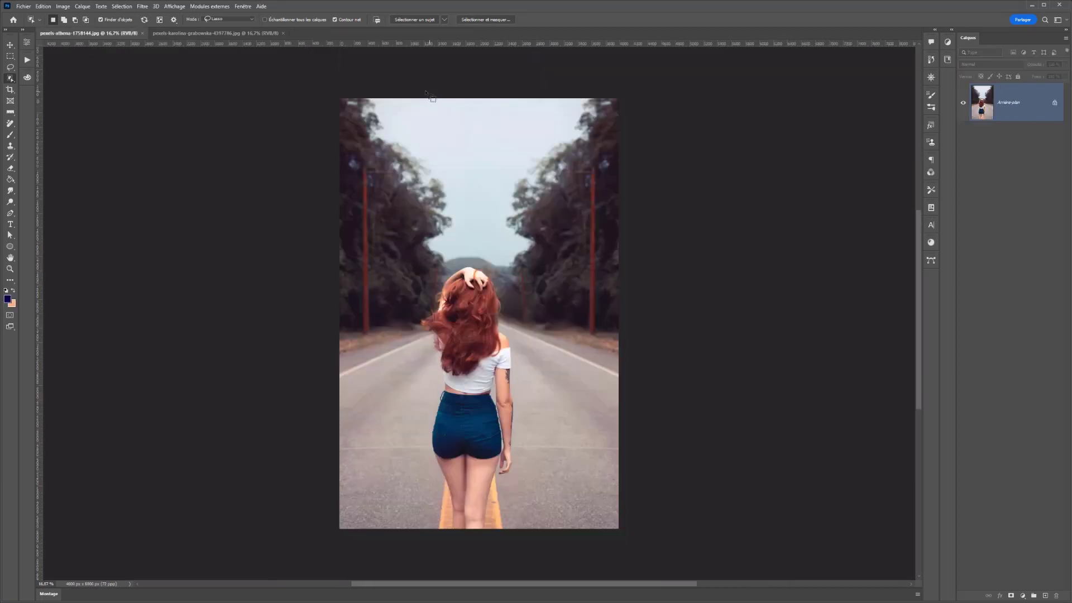
{"action": "left_click", "coordinate": [230, 34]}
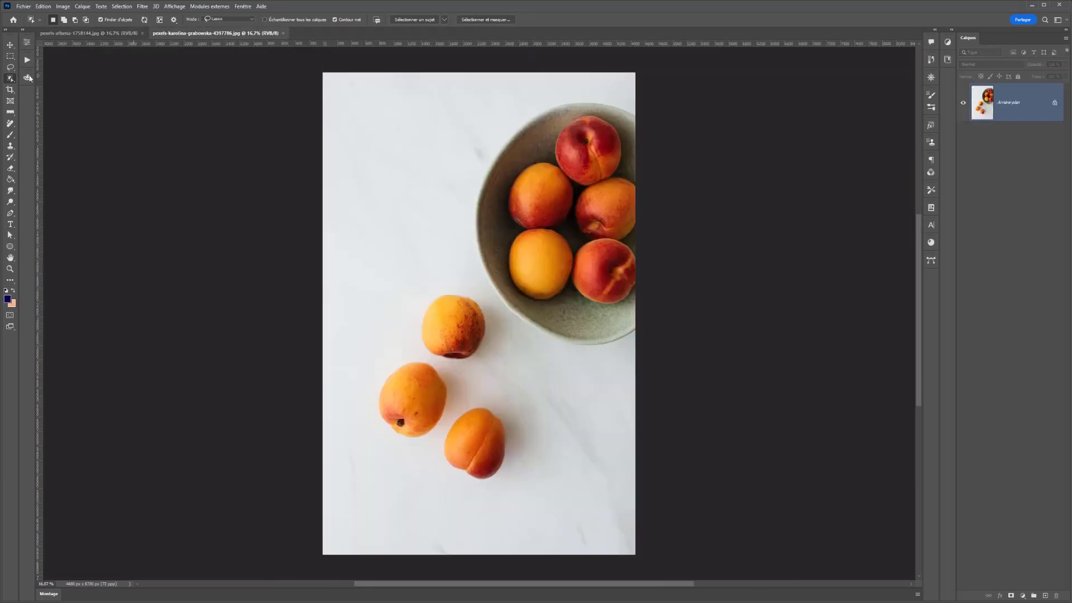
Select the three loose peaches outside the bowl with the Object Selection tool, adding each one to the selection
{"action": "right_click", "coordinate": [10, 78]}
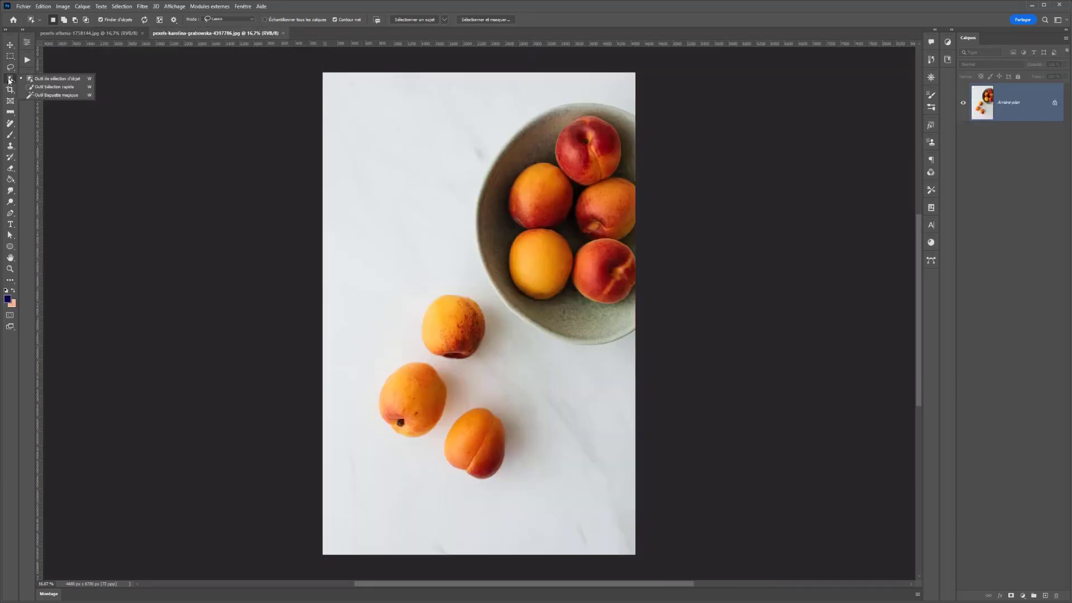
{"action": "left_click", "coordinate": [51, 79]}
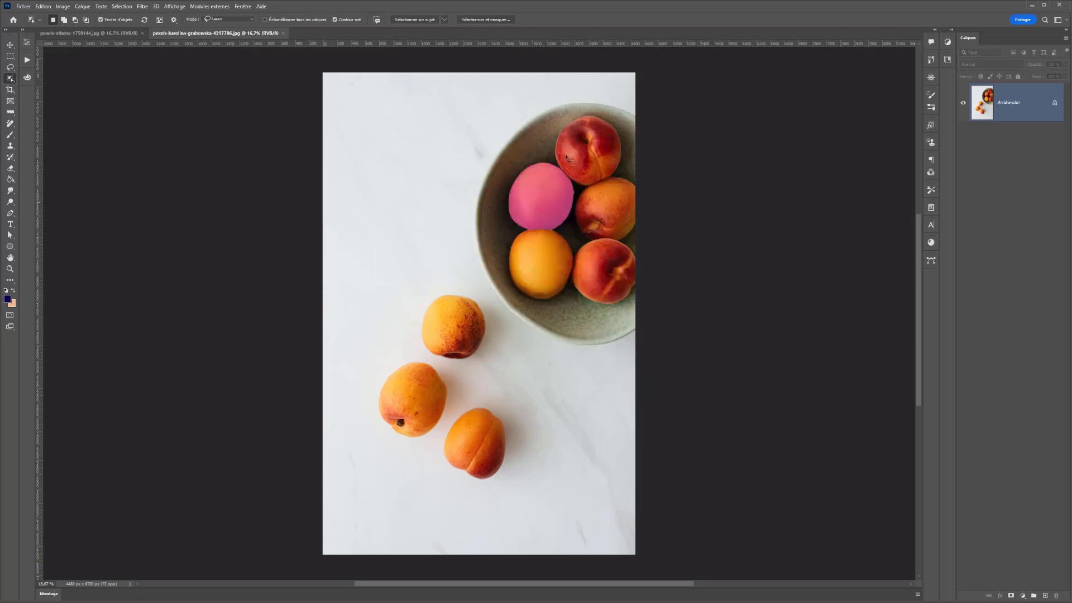
{"action": "left_click", "coordinate": [413, 400]}
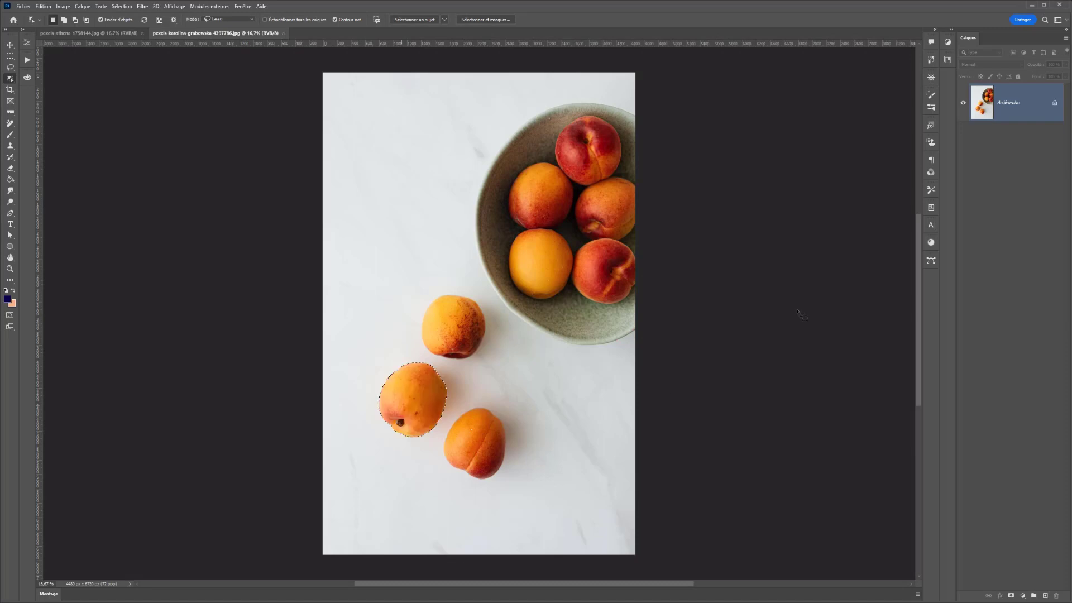
{"action": "left_click", "coordinate": [436, 338]}
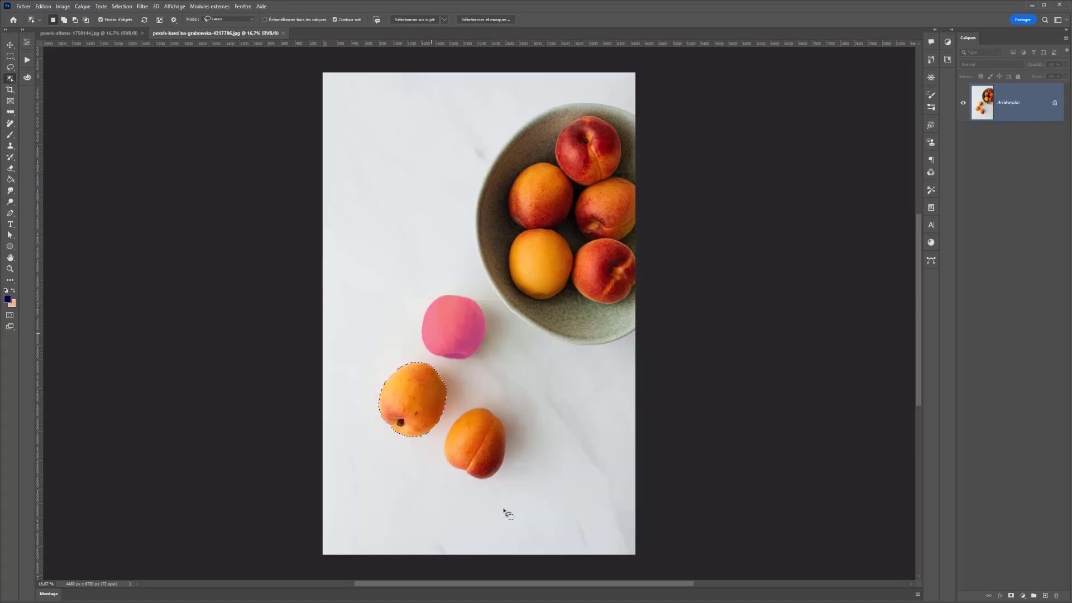
{"action": "left_click", "coordinate": [391, 374], "text": "shift"}
{"action": "left_click", "coordinate": [475, 436]}
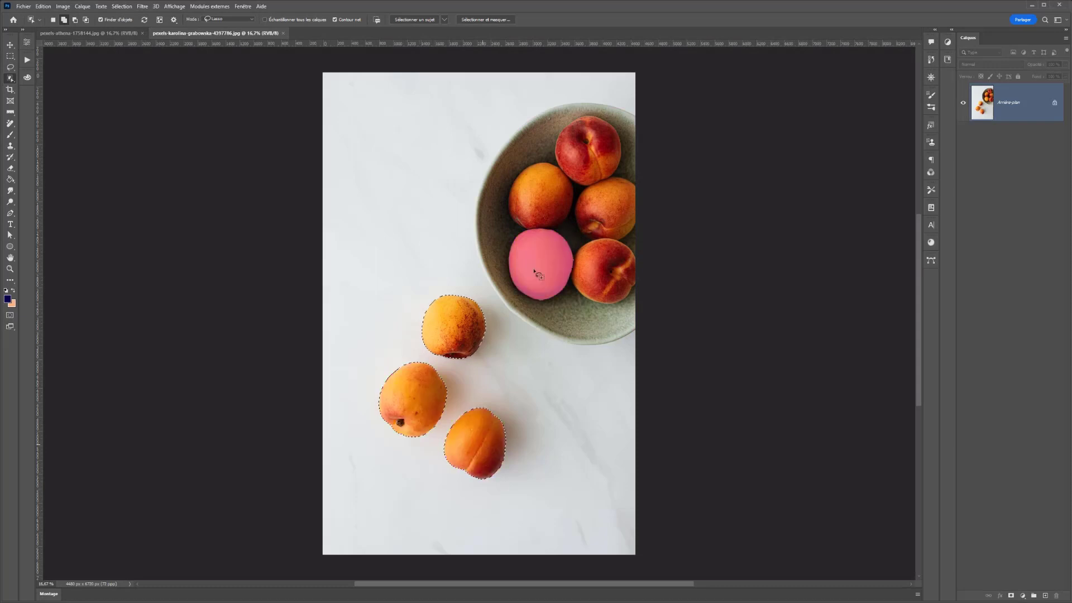
Add the five peaches in the bowl to the object selection, undoing any pick that replaces the existing selection
{"action": "left_click", "coordinate": [539, 273]}
{"action": "left_click", "coordinate": [545, 187], "text": "shift"}
{"action": "left_click", "coordinate": [588, 150], "text": "shift"}
{"action": "left_click", "coordinate": [610, 192], "text": "shift"}
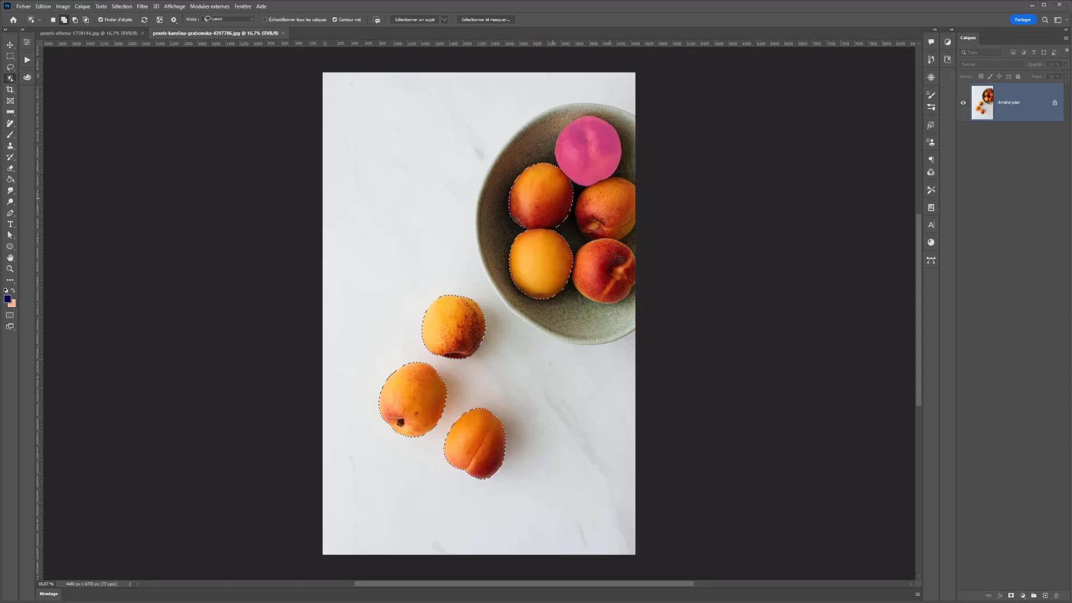
{"action": "left_click", "coordinate": [603, 271]}
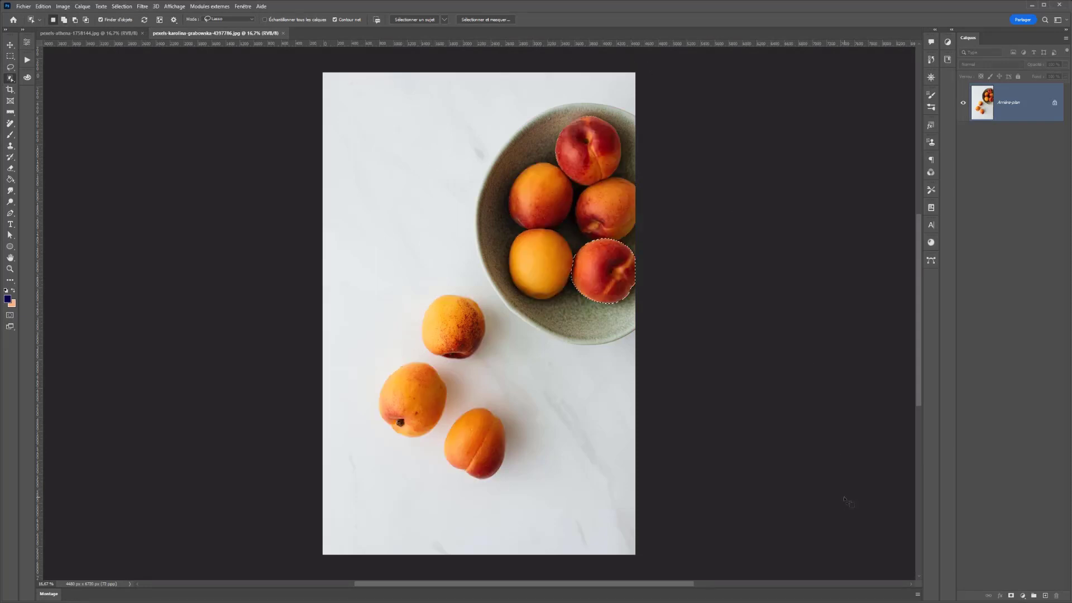
{"action": "key", "text": "ctrl+z"}
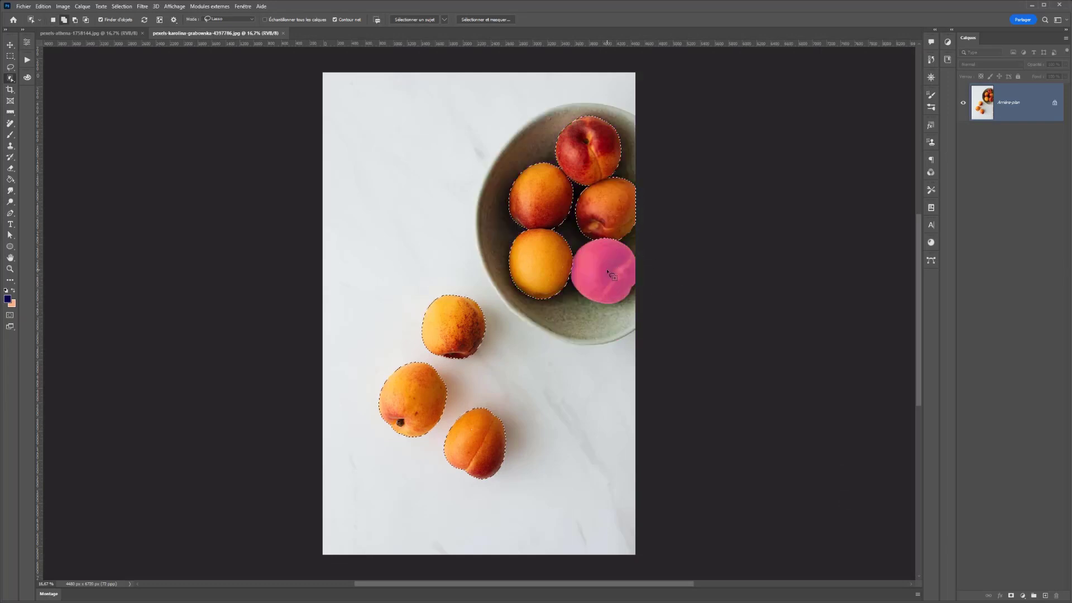
Isolate the selected peaches with a layer mask, and revert the photo to its original state
{"action": "left_click", "coordinate": [1012, 595]}
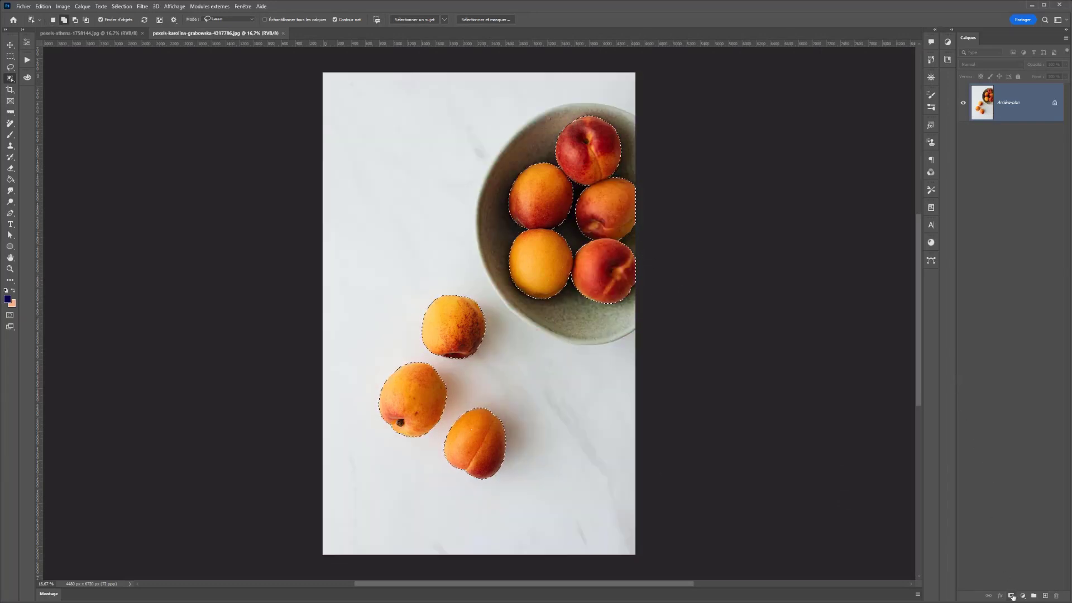
{"action": "key", "text": "backslash"}
{"action": "key", "text": "backslash"}
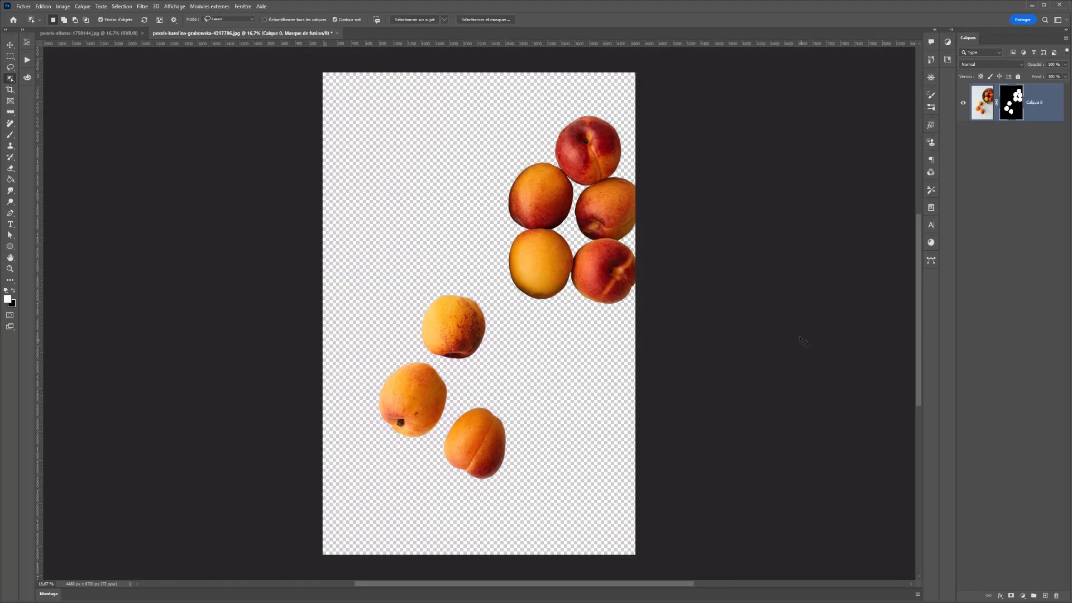
{"action": "key", "text": "F12"}
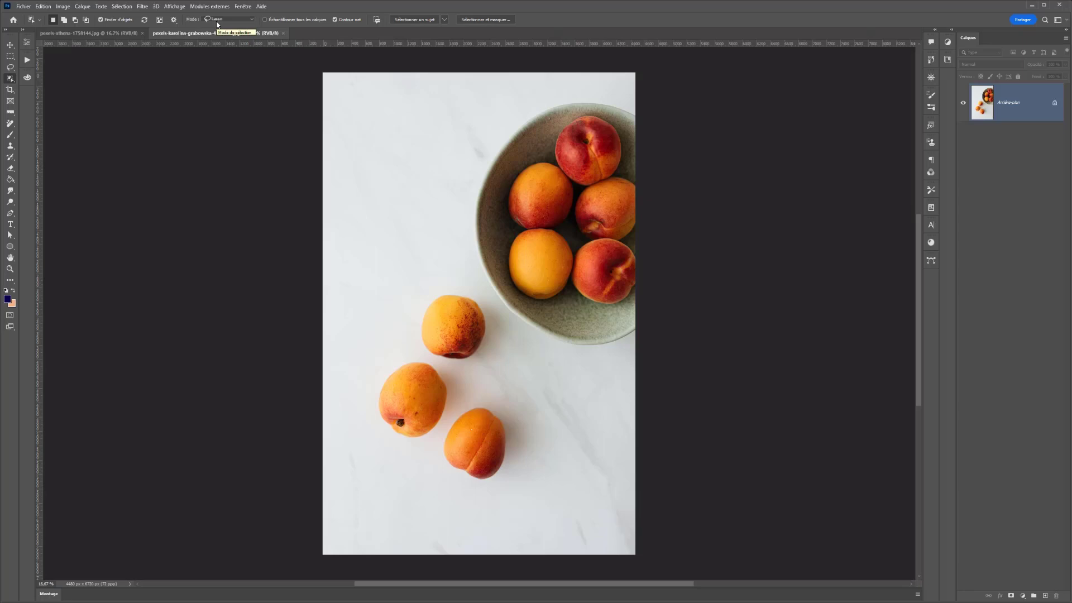
Switch to the photo of the red-haired woman on the road and select her whole figure with the Object Selection tool
{"action": "left_click", "coordinate": [103, 33]}
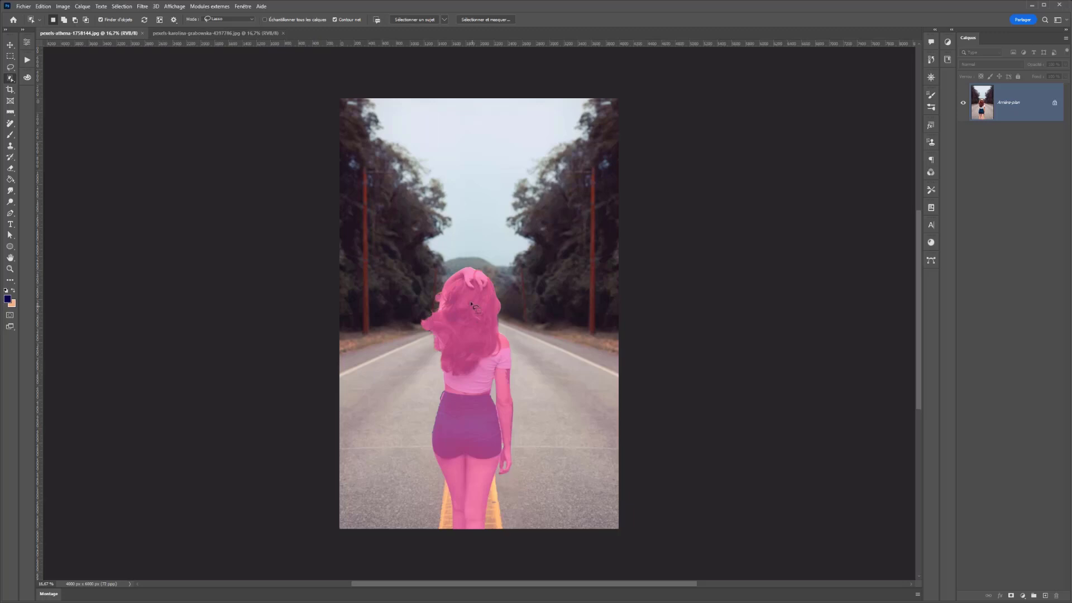
{"action": "left_click", "coordinate": [431, 270]}
{"action": "key", "text": "ctrl+plus"}
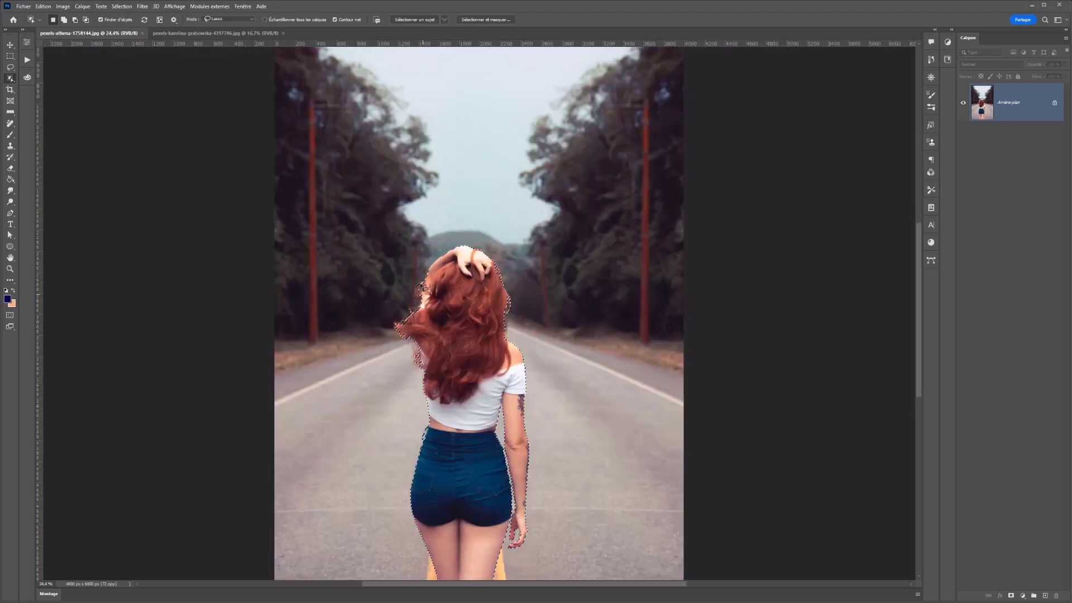
Open the woman's selection in Select and Mask and preview it on a black background
{"action": "left_click", "coordinate": [485, 19]}
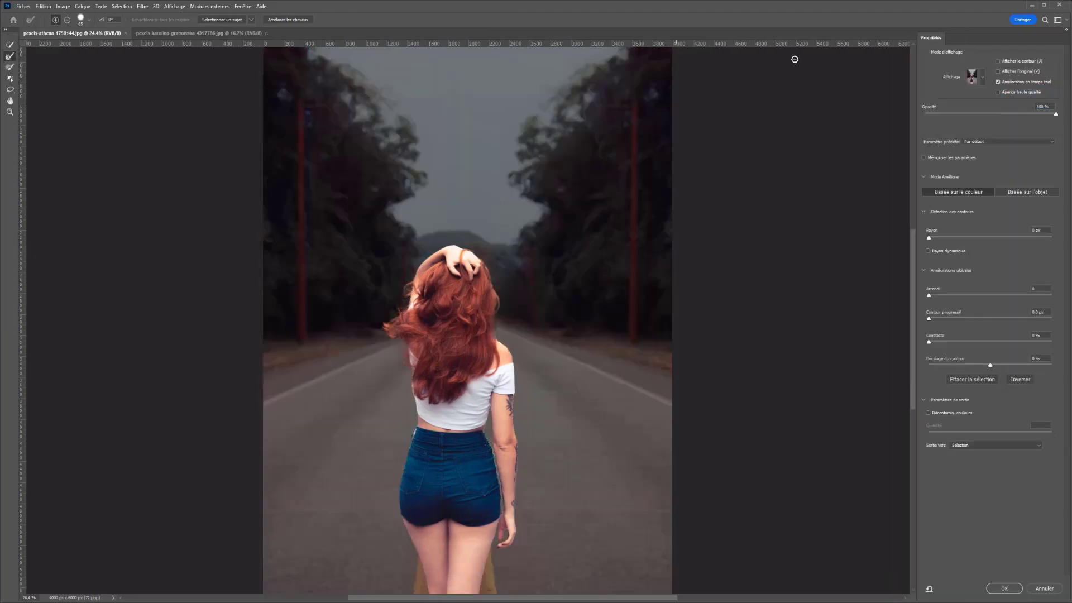
{"action": "left_click", "coordinate": [982, 77]}
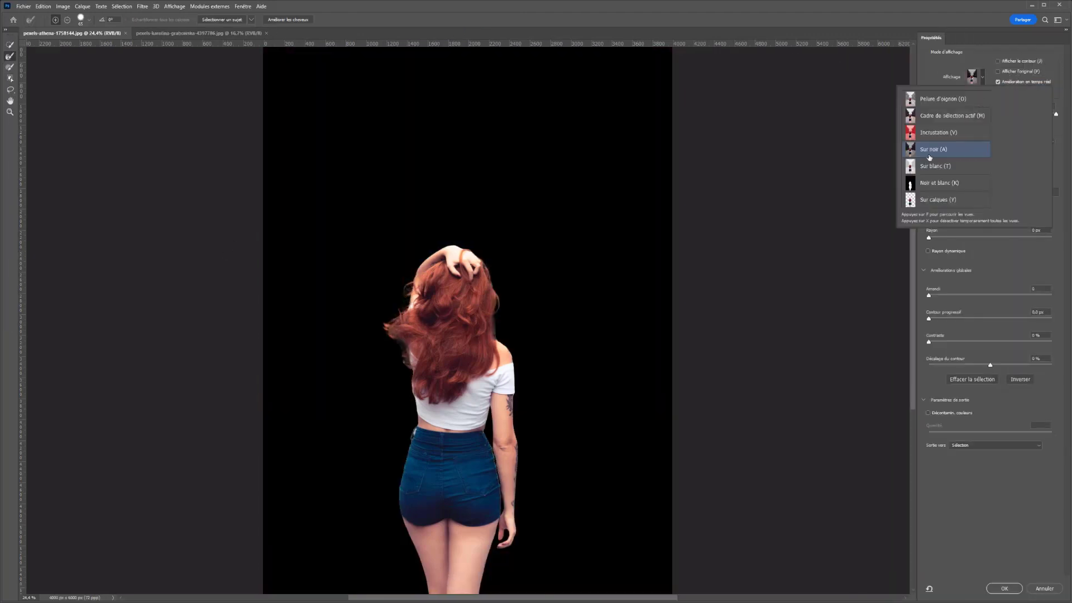
{"action": "left_click", "coordinate": [954, 64]}
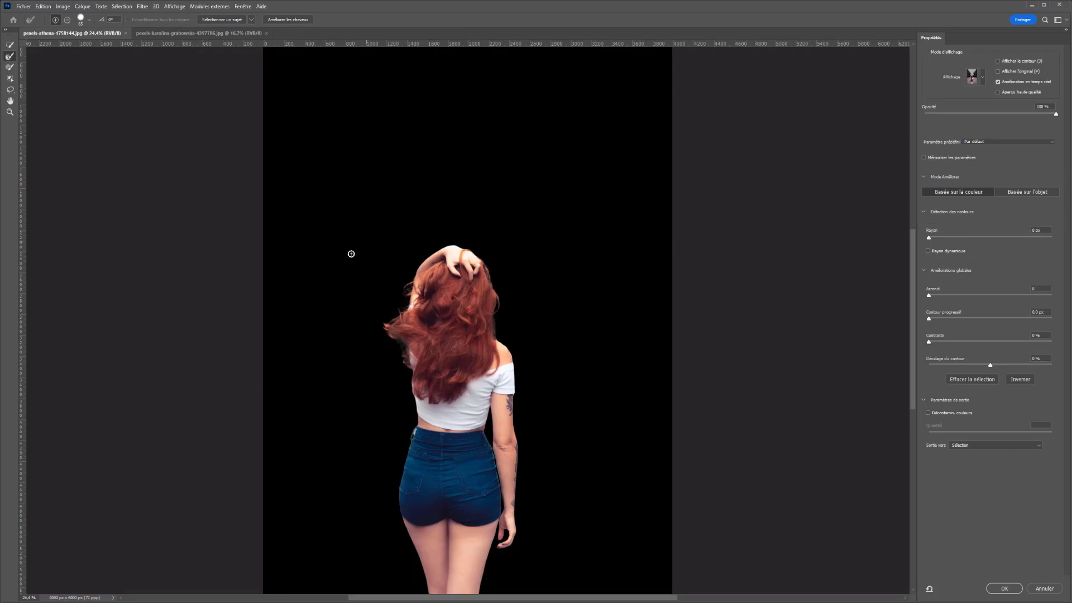
Apply Refine Hair and touch up the hair edge above the shirt with the Refine Edge brush in subtract mode
{"action": "left_click", "coordinate": [271, 20]}
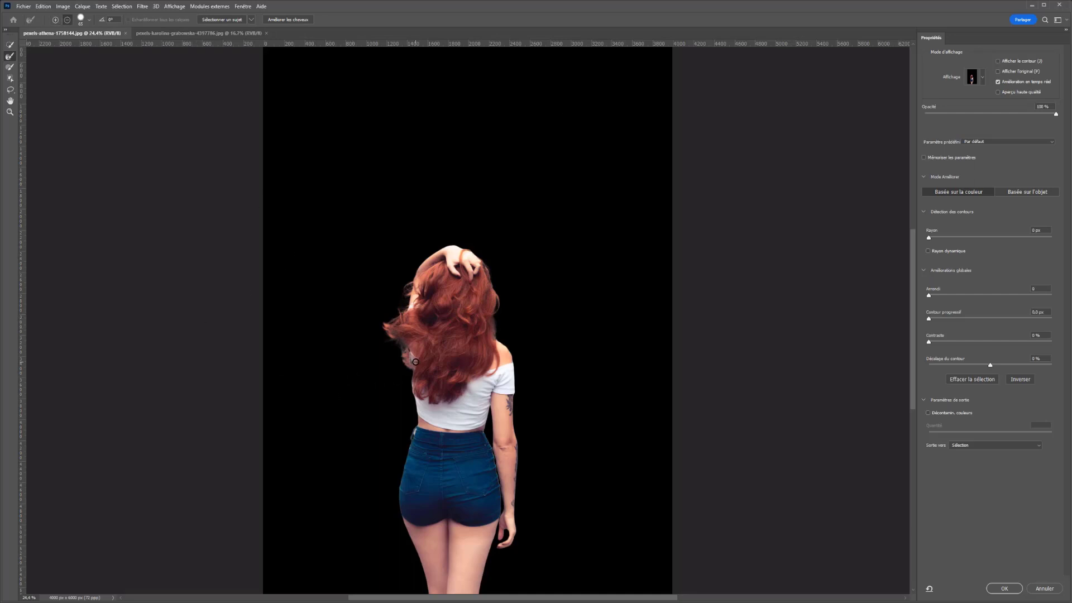
{"action": "left_click_drag", "start_coordinate": [415, 361], "coordinate": [422, 359]}
{"action": "left_click", "coordinate": [8, 57]}
Decontaminate the colours at about 80% and output the refined selection to a new layer with a layer mask
{"action": "left_click", "coordinate": [952, 414]}
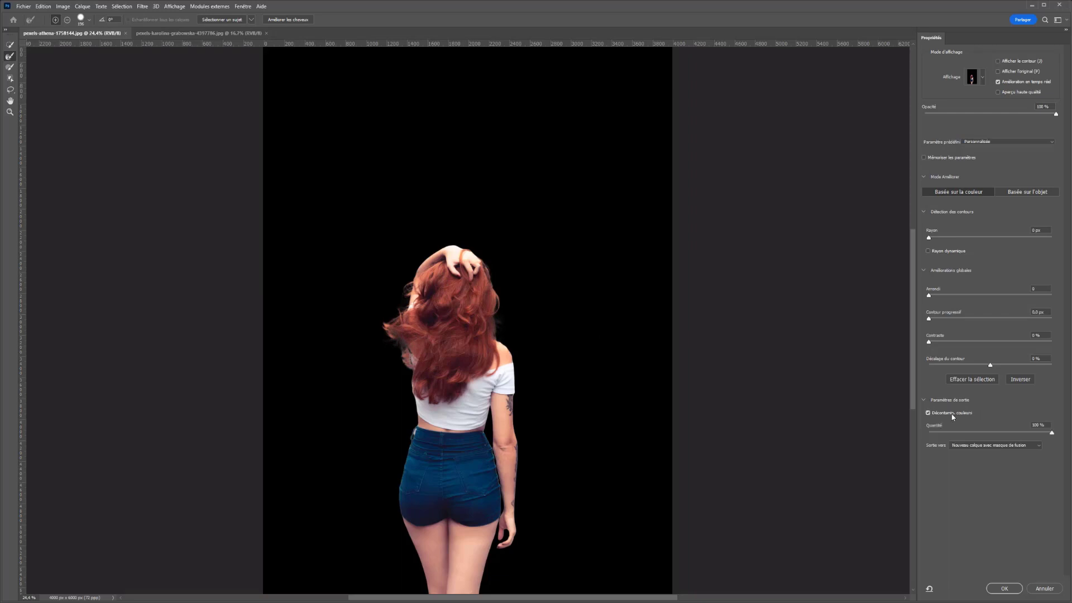
{"action": "left_click", "coordinate": [952, 414]}
{"action": "left_click", "coordinate": [934, 414]}
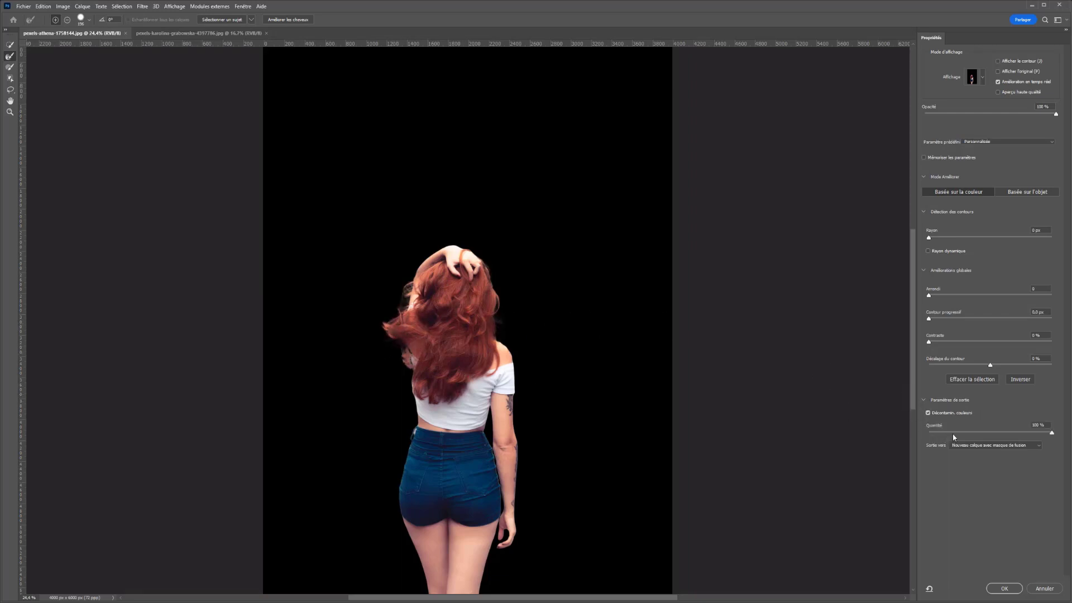
{"action": "left_click_drag", "start_coordinate": [953, 432], "coordinate": [1030, 433]}
{"action": "left_click", "coordinate": [966, 446]}
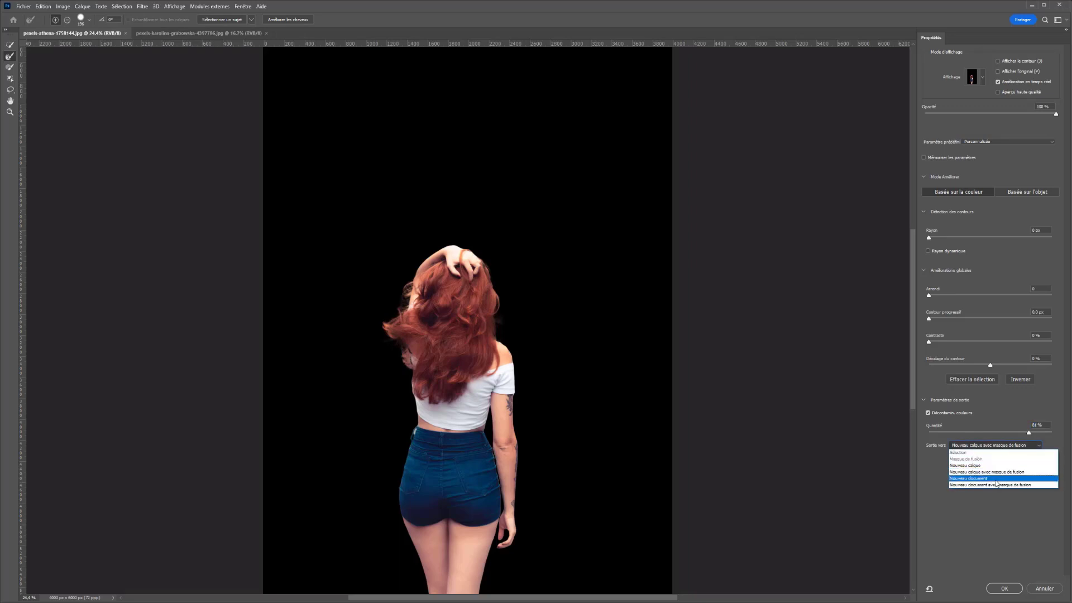
{"action": "left_click", "coordinate": [983, 472]}
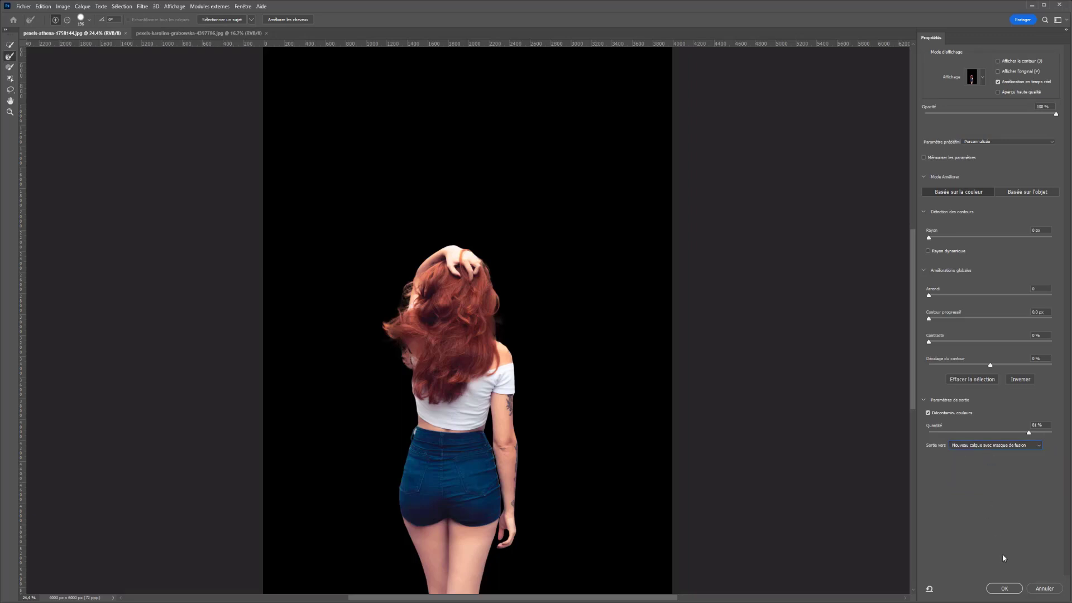
{"action": "left_click", "coordinate": [1005, 589]}
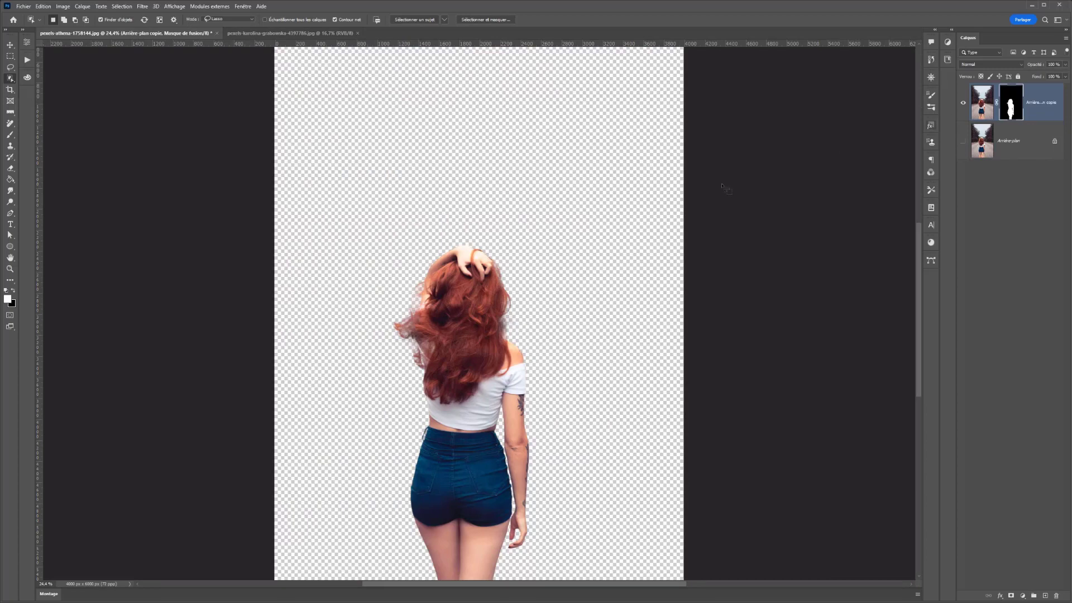
Restore the semi-transparent patch beneath the swept hair by painting white on the layer mask with a soft round 178 px brush
{"action": "scroll", "coordinate": [592, 312], "scroll_direction": "up", "scroll_amount": 8}
{"action": "scroll", "coordinate": [171, 340], "scroll_direction": "up", "scroll_amount": 5}
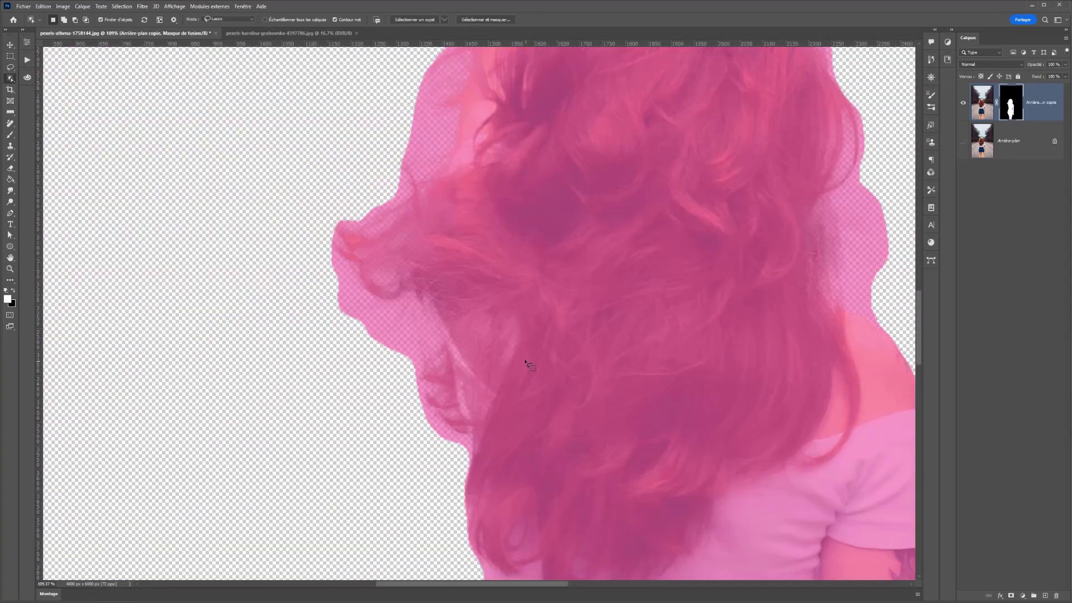
{"action": "key", "text": "b"}
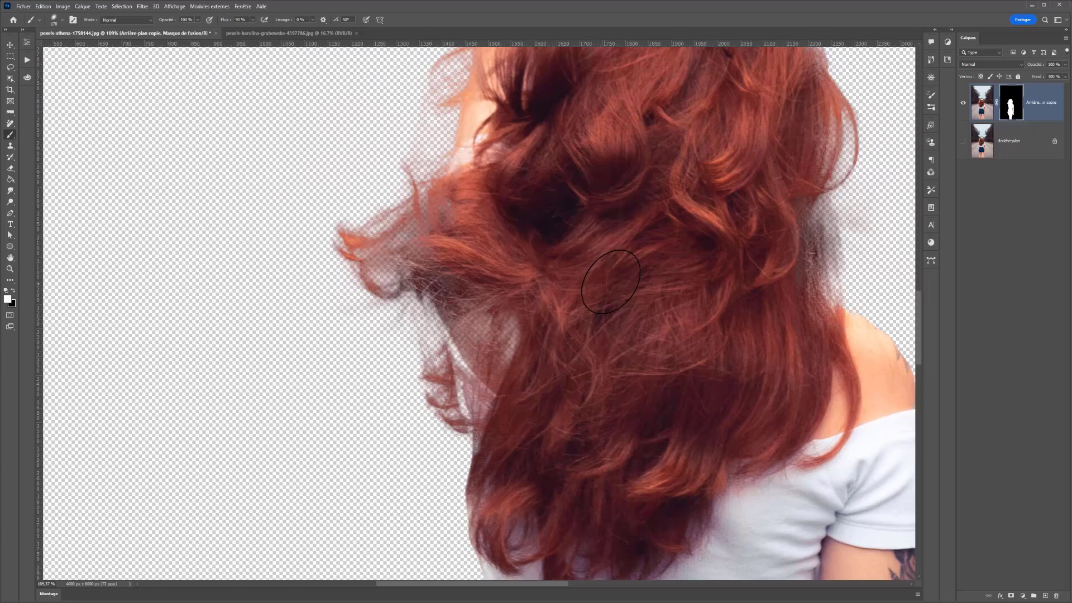
{"action": "right_click", "coordinate": [566, 291]}
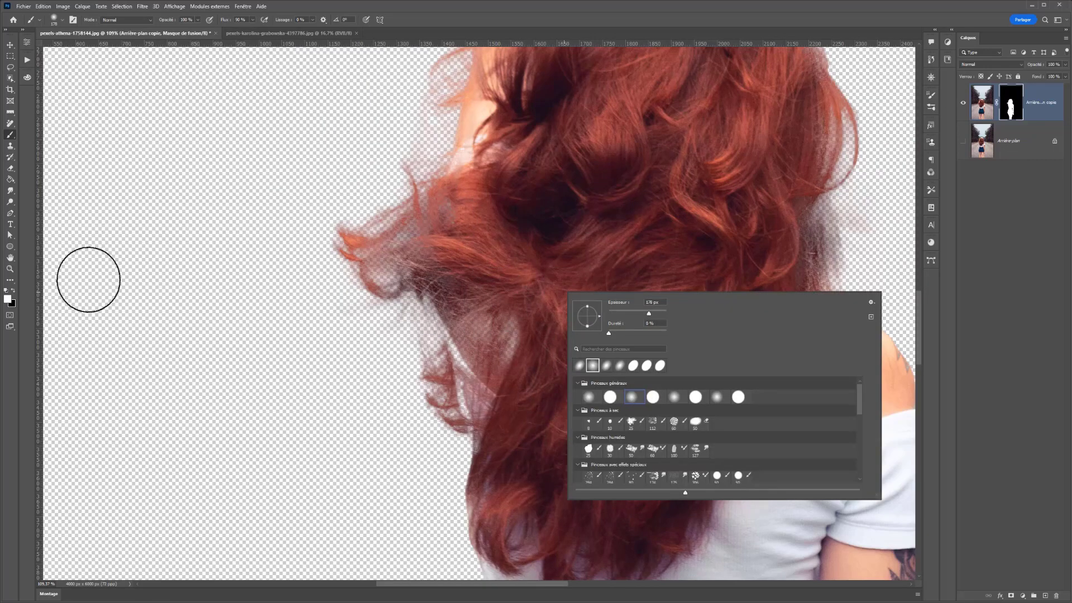
{"action": "key", "text": "Escape"}
{"action": "mouse_move", "coordinate": [501, 288]}
{"action": "left_mouse_down"}
{"action": "mouse_move", "coordinate": [535, 365]}
{"action": "mouse_move", "coordinate": [483, 297]}
{"action": "mouse_move", "coordinate": [526, 359]}
{"action": "mouse_move", "coordinate": [494, 342]}
{"action": "mouse_move", "coordinate": [469, 287]}
{"action": "mouse_move", "coordinate": [524, 368]}
{"action": "left_mouse_up"}
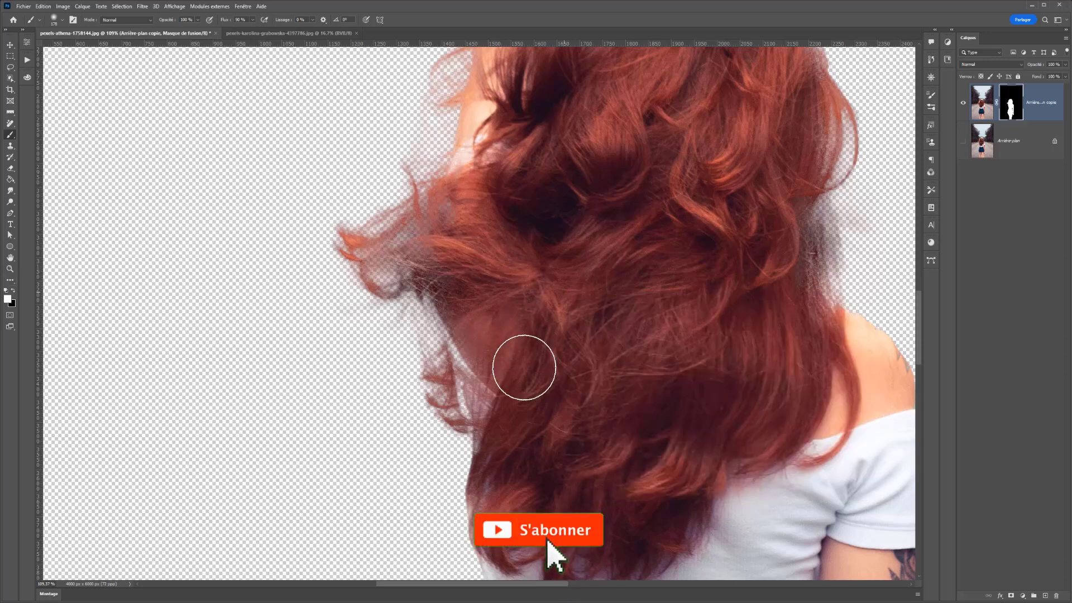
Add a Solid Color fill layer in very dark blue (#050317) between the original background and the cut-out
{"action": "left_click", "coordinate": [1035, 147]}
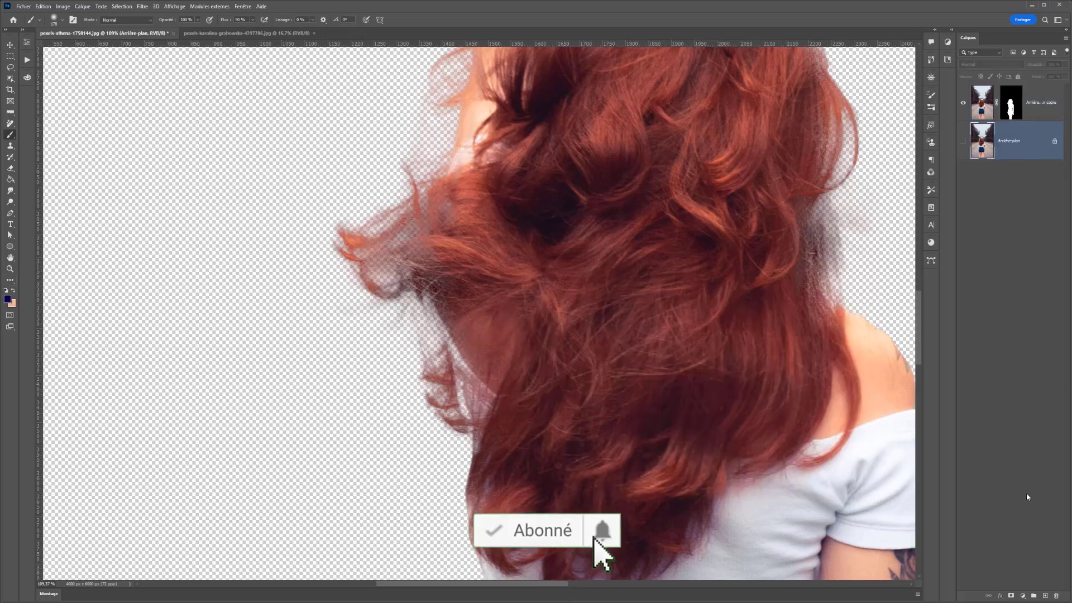
{"action": "left_click", "coordinate": [1023, 597]}
{"action": "left_click", "coordinate": [999, 448]}
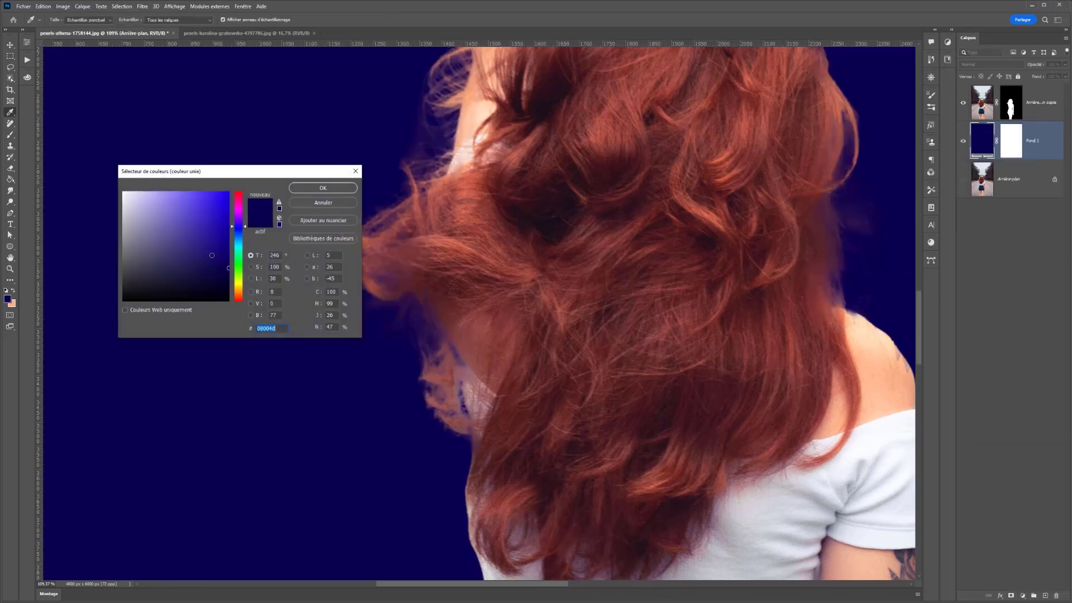
{"action": "mouse_move", "coordinate": [212, 255]}
{"action": "left_mouse_down"}
{"action": "mouse_move", "coordinate": [183, 276]}
{"action": "mouse_move", "coordinate": [167, 240]}
{"action": "mouse_move", "coordinate": [215, 291]}
{"action": "left_mouse_up"}
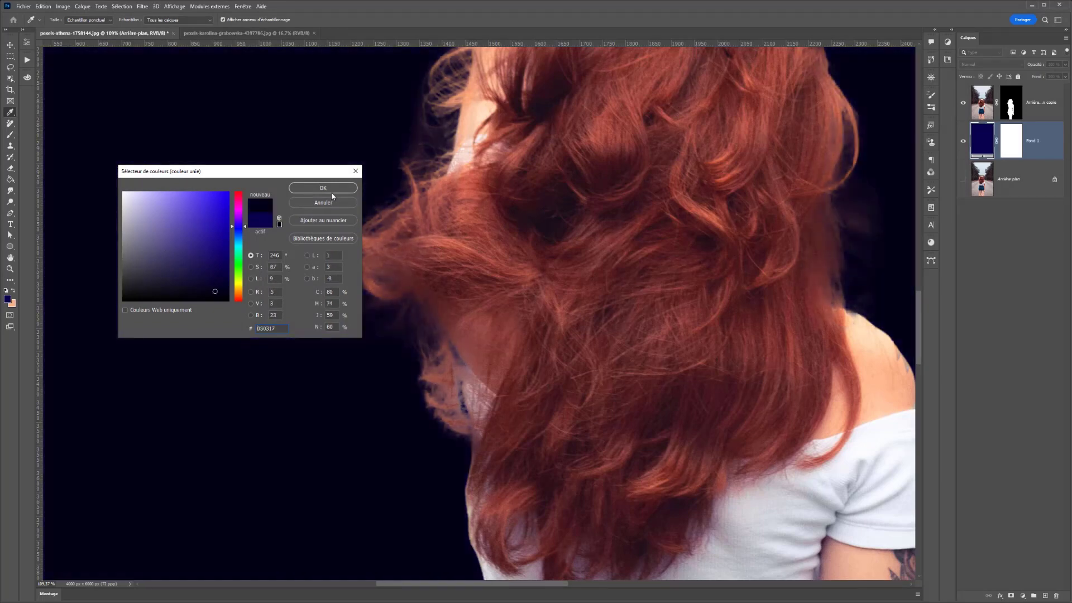
{"action": "left_click", "coordinate": [322, 188]}
{"action": "left_click", "coordinate": [1019, 115]}
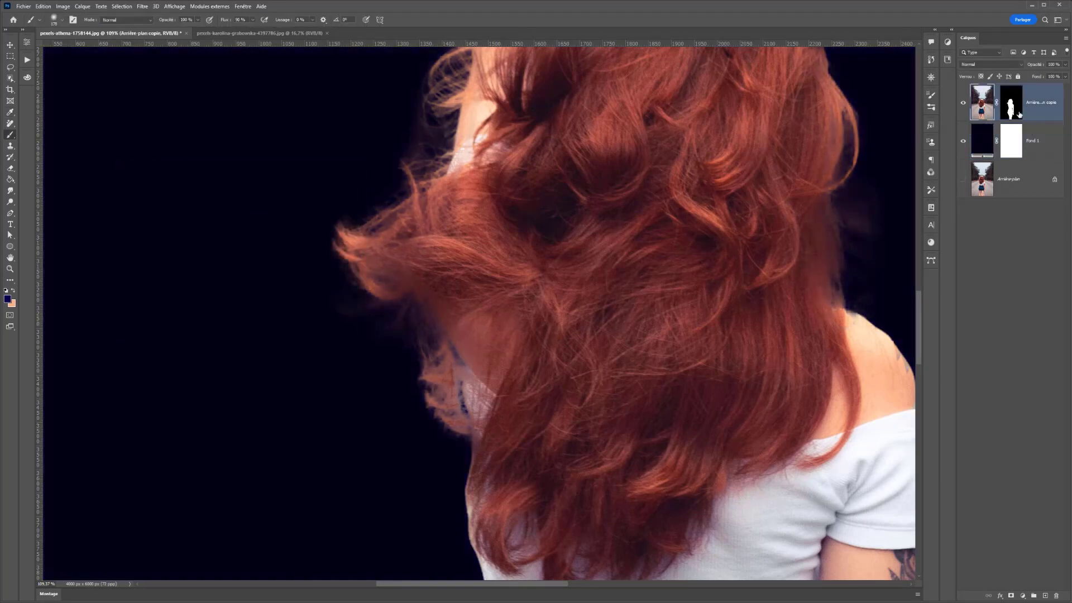
{"action": "left_click_drag", "start_coordinate": [464, 322], "coordinate": [483, 385]}
{"action": "key", "text": "ctrl+z"}
Paint white on the cut-out's mask to fill the gap above the shirt, and black over the haze on the hair's opposite side
{"action": "left_click", "coordinate": [1018, 101]}
{"action": "mouse_move", "coordinate": [505, 315]}
{"action": "left_mouse_down"}
{"action": "mouse_move", "coordinate": [472, 358]}
{"action": "mouse_move", "coordinate": [494, 405]}
{"action": "left_mouse_up"}
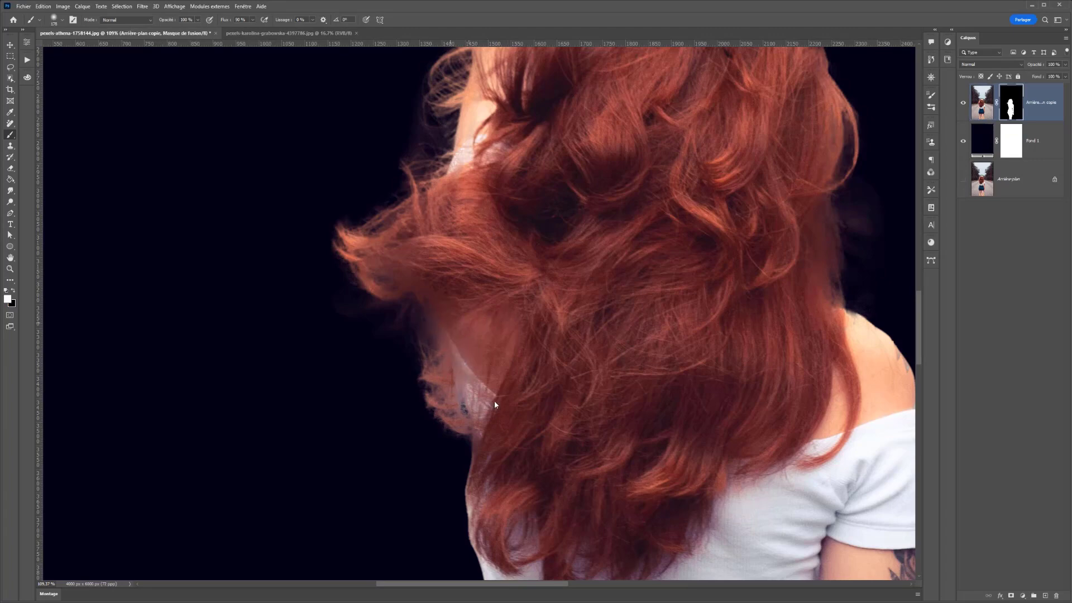
{"action": "left_click_drag", "start_coordinate": [677, 220], "coordinate": [462, 359]}
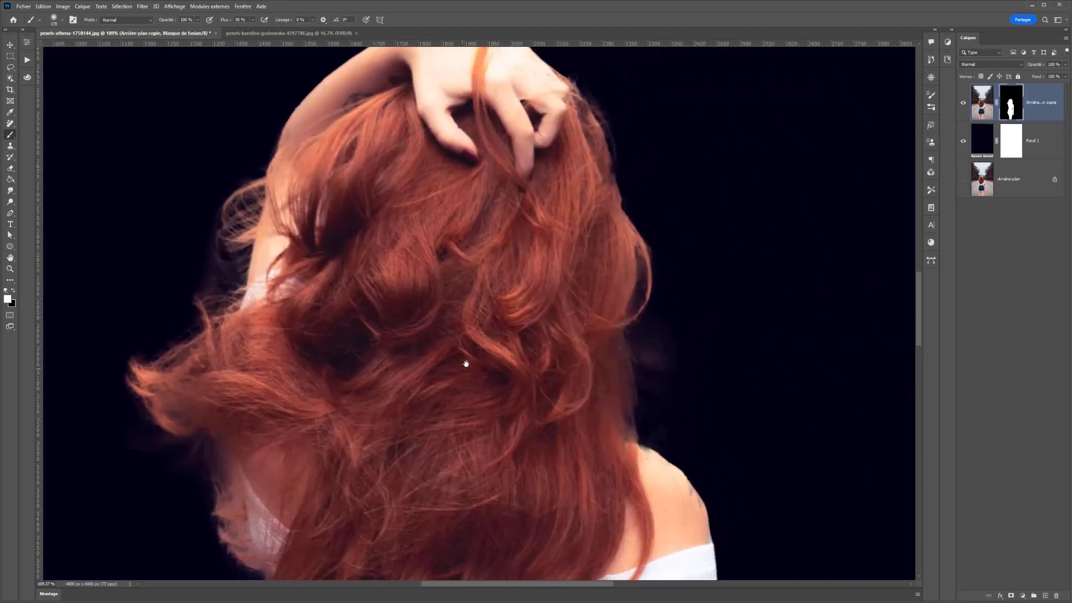
{"action": "key", "text": "x"}
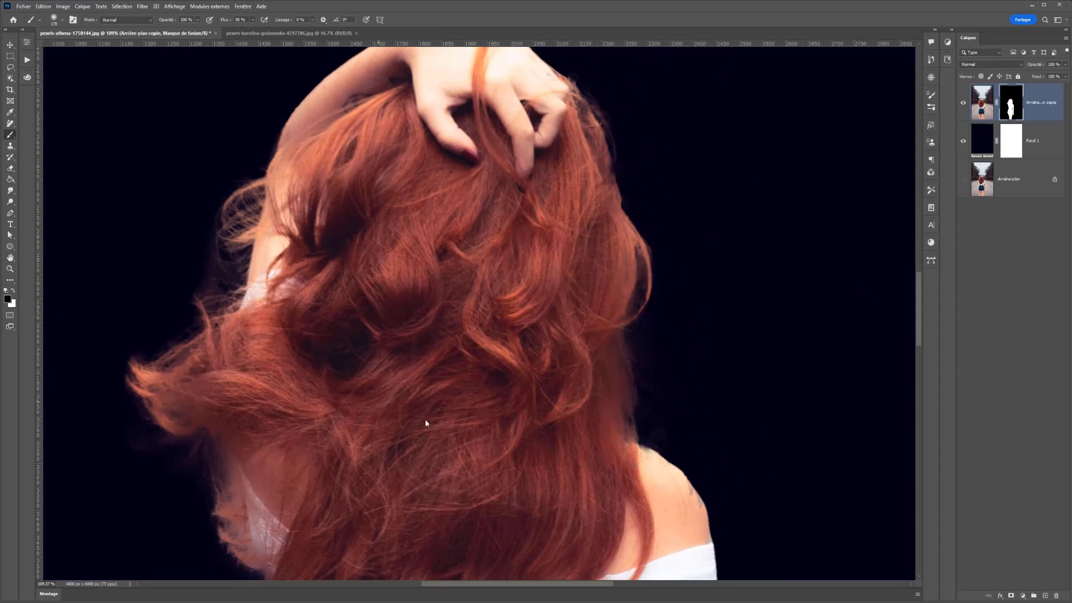
{"action": "key", "text": "x"}
{"action": "left_click_drag", "start_coordinate": [395, 446], "coordinate": [263, 52]}
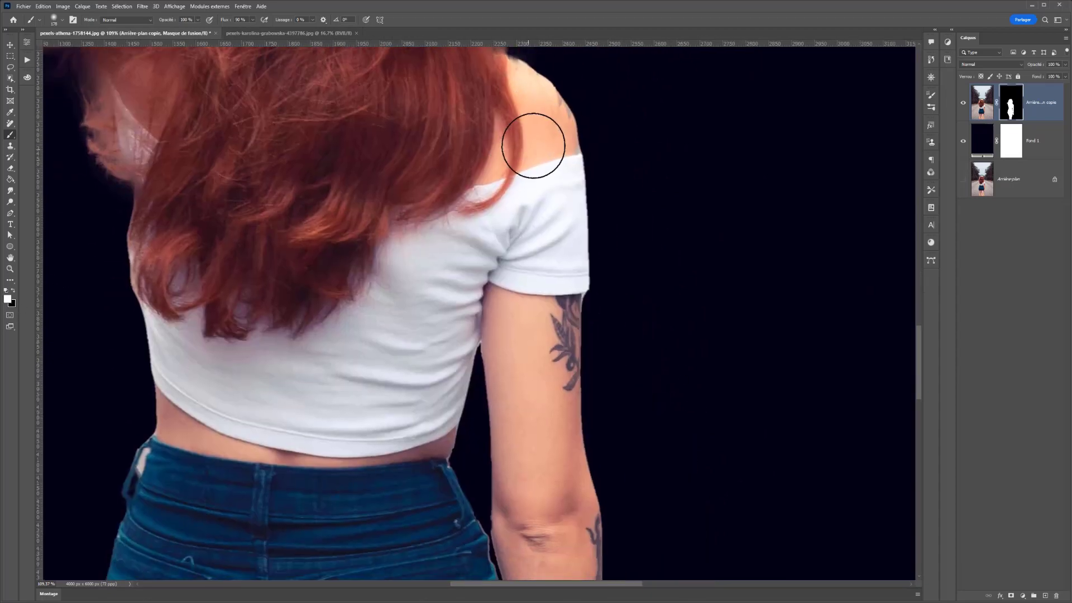
{"action": "scroll", "coordinate": [316, 217], "scroll_direction": "down", "scroll_amount": 5}
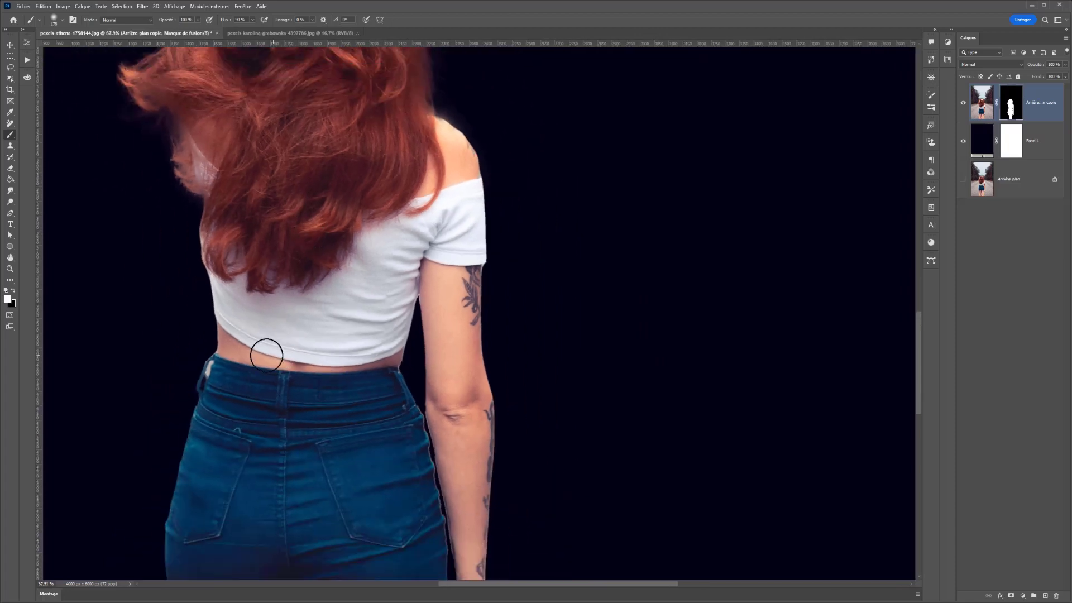
{"action": "scroll", "coordinate": [266, 356], "scroll_direction": "down", "scroll_amount": 6}
{"action": "scroll", "coordinate": [155, 402], "scroll_direction": "down", "scroll_amount": 2}
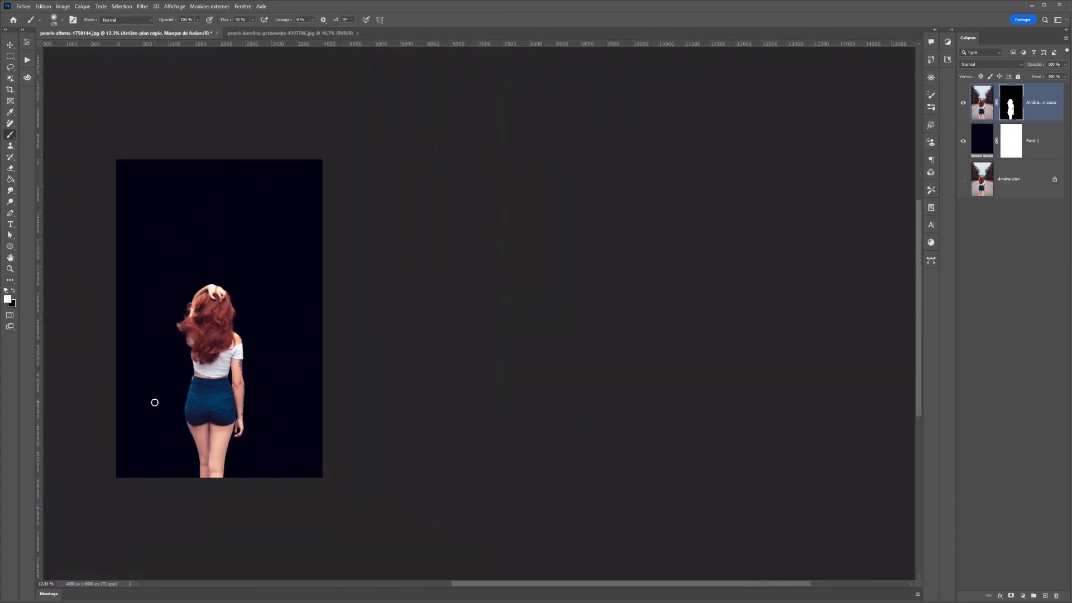
{"action": "scroll", "coordinate": [155, 402], "scroll_direction": "up", "scroll_amount": 1}
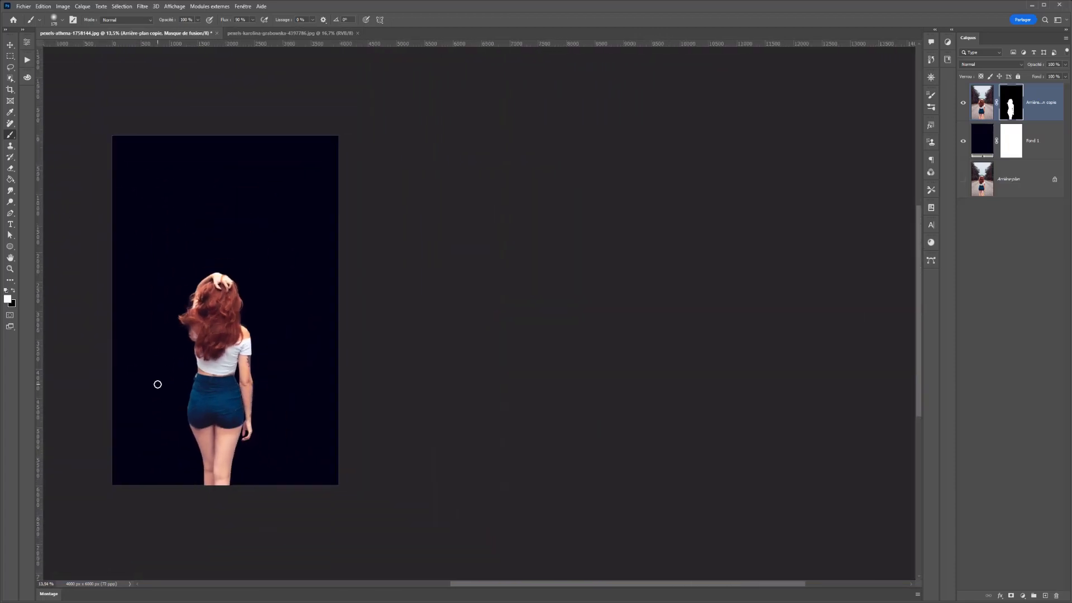